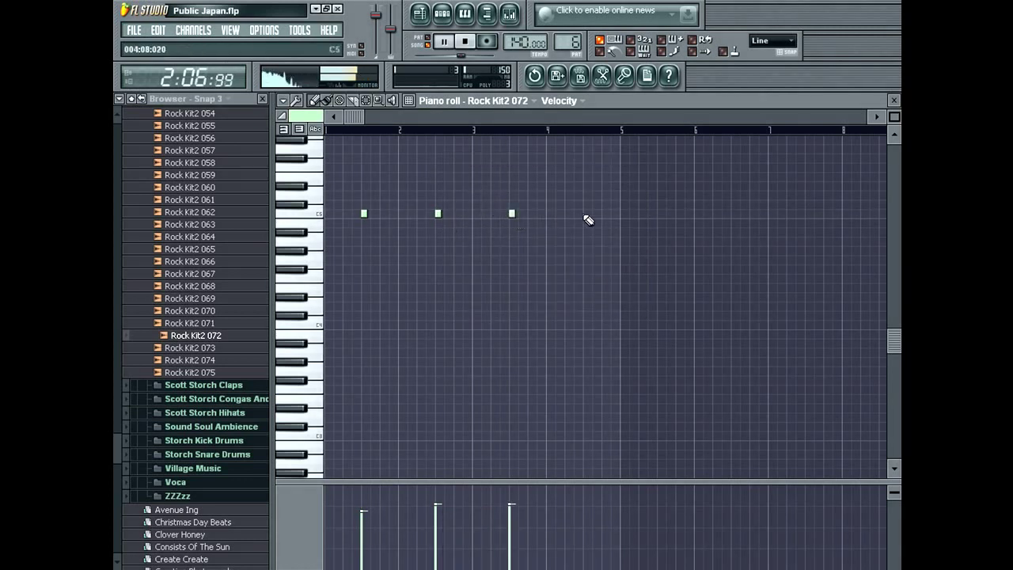
Switch to Pattern 7 and place its clips back to back on playlist Track 5 from bar 65 up to bar 71
drag(565, 48, 565, 42)
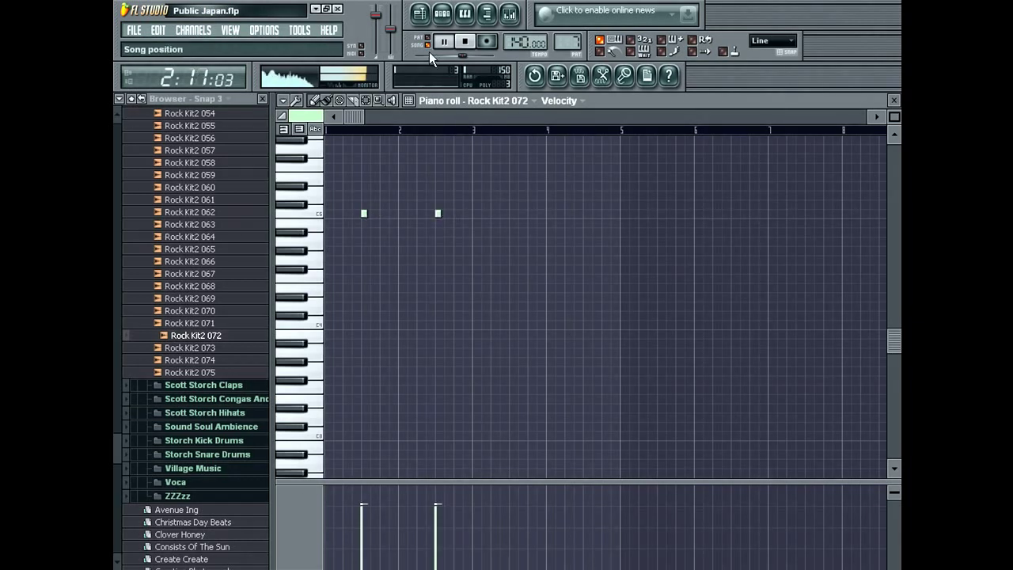
key(F5)
click(457, 321)
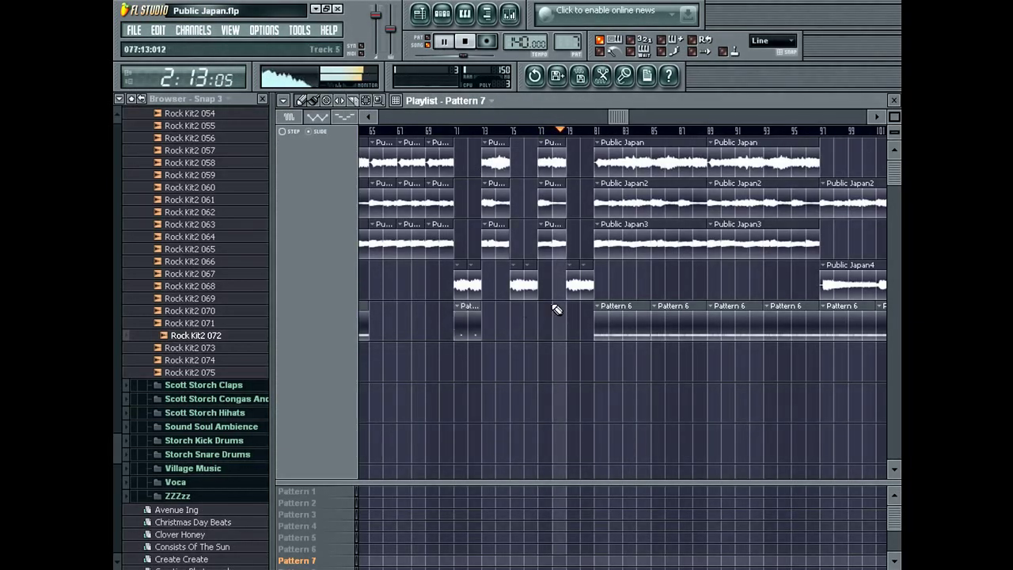
click(375, 136)
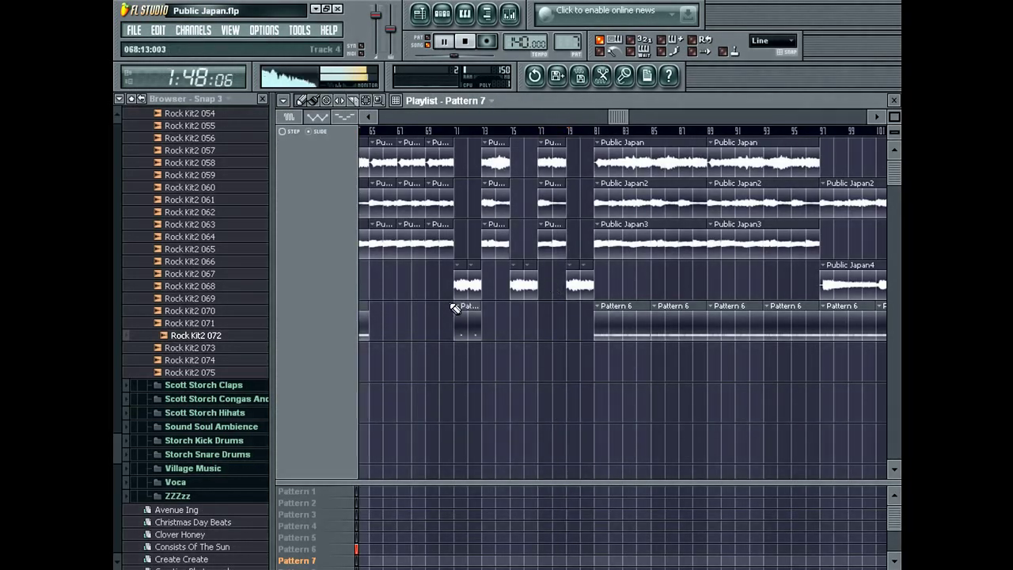
drag(401, 337, 372, 341)
click(400, 335)
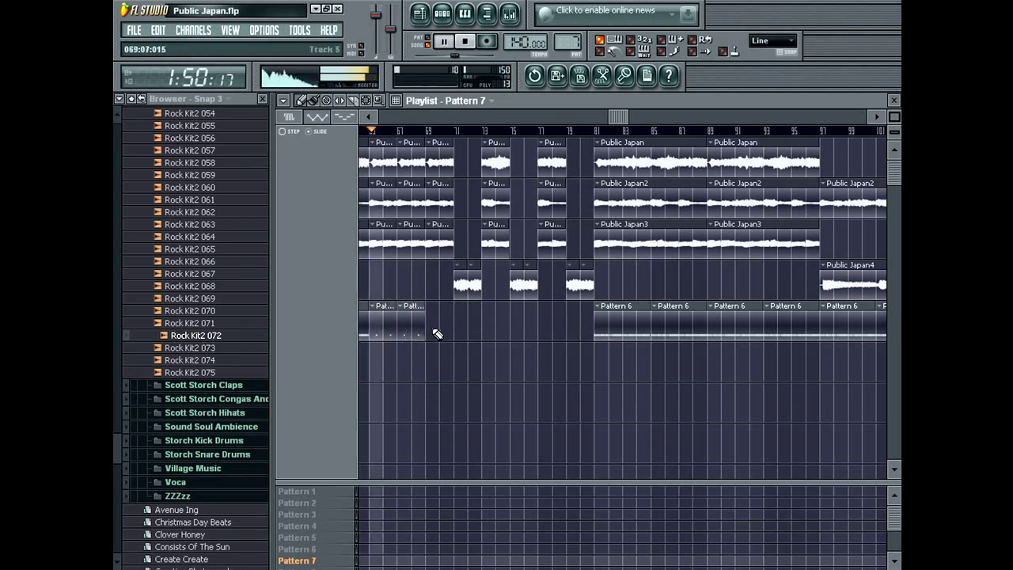
Delete the Public Japan2 clips at bars 69, 73, 81 and 89, and save the project
drag(616, 115, 595, 151)
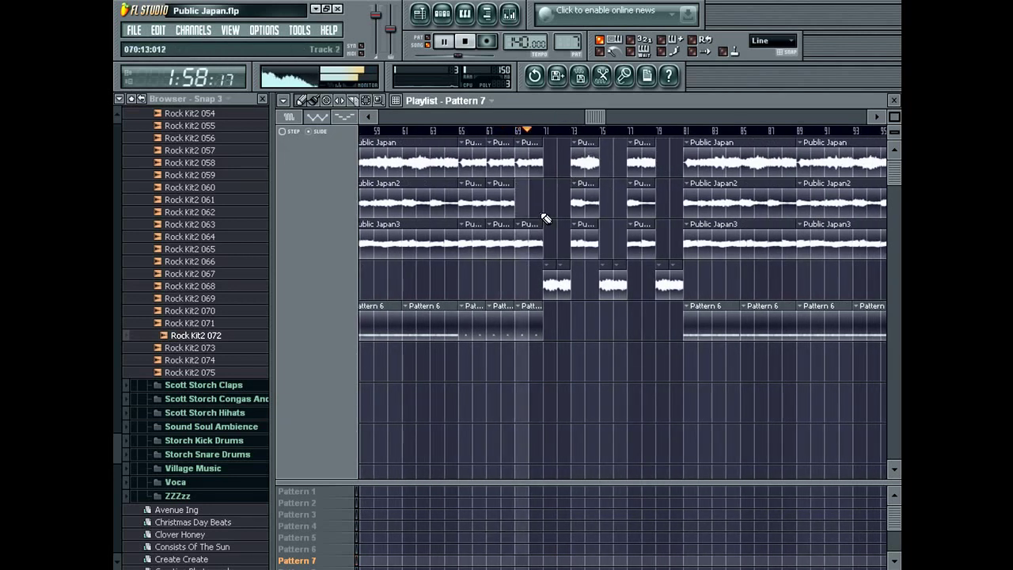
right_click(743, 210)
right_click(806, 208)
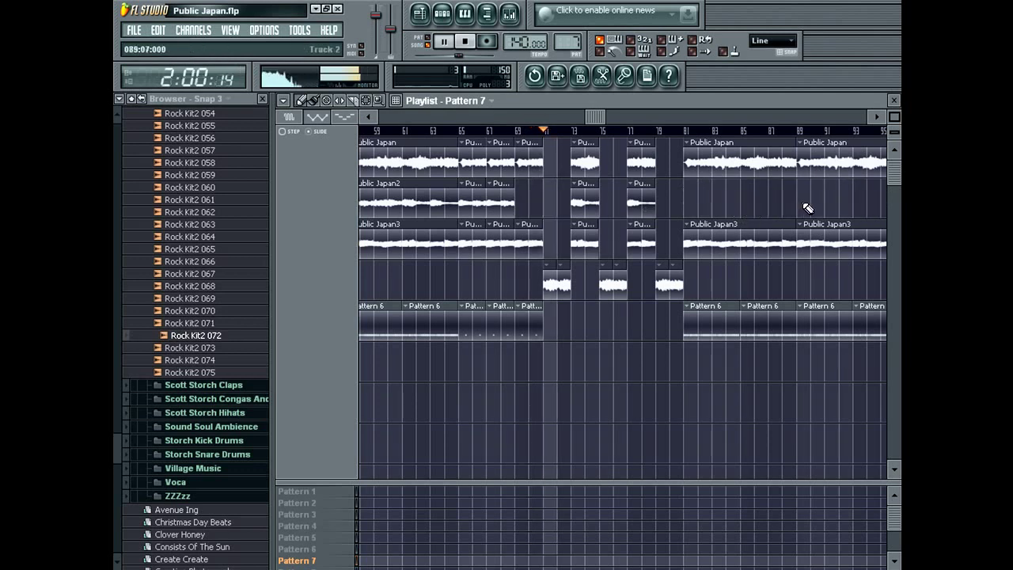
drag(600, 114, 615, 117)
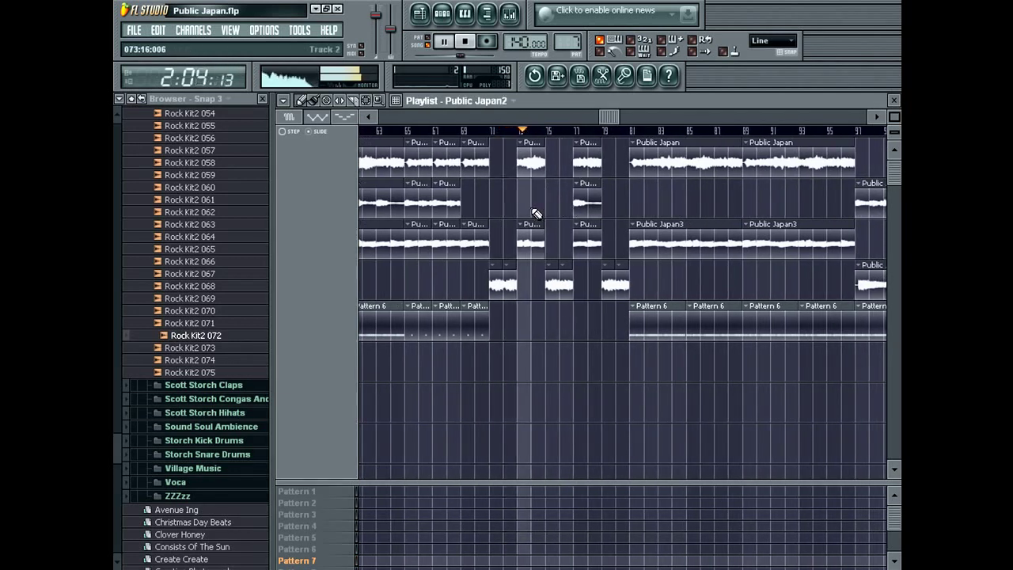
click(134, 30)
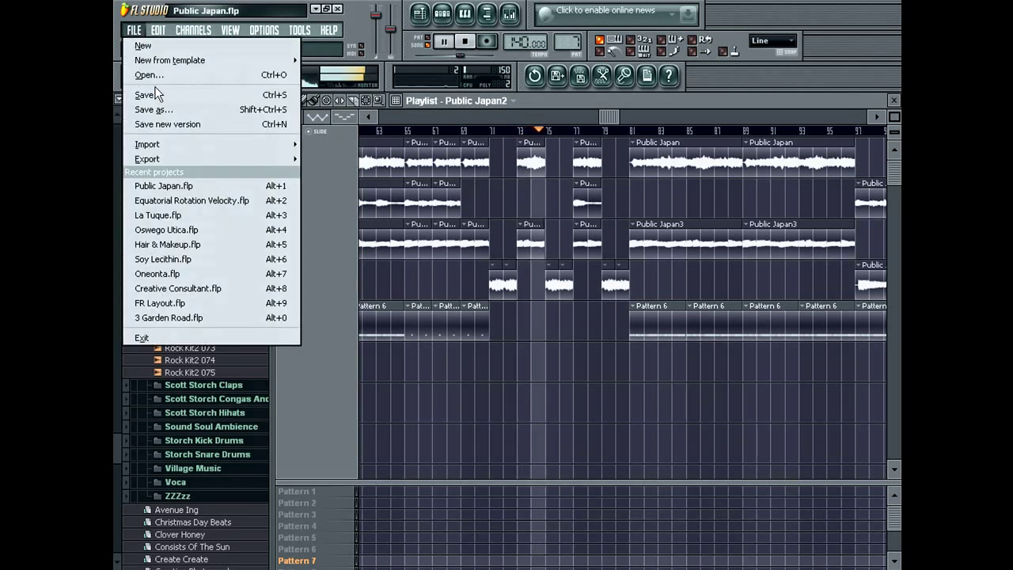
click(145, 94)
Route the Public Japan3 channel to mixer Insert 6 and adjust the level and frequency of that insert's middle EQ band
double_click(527, 238)
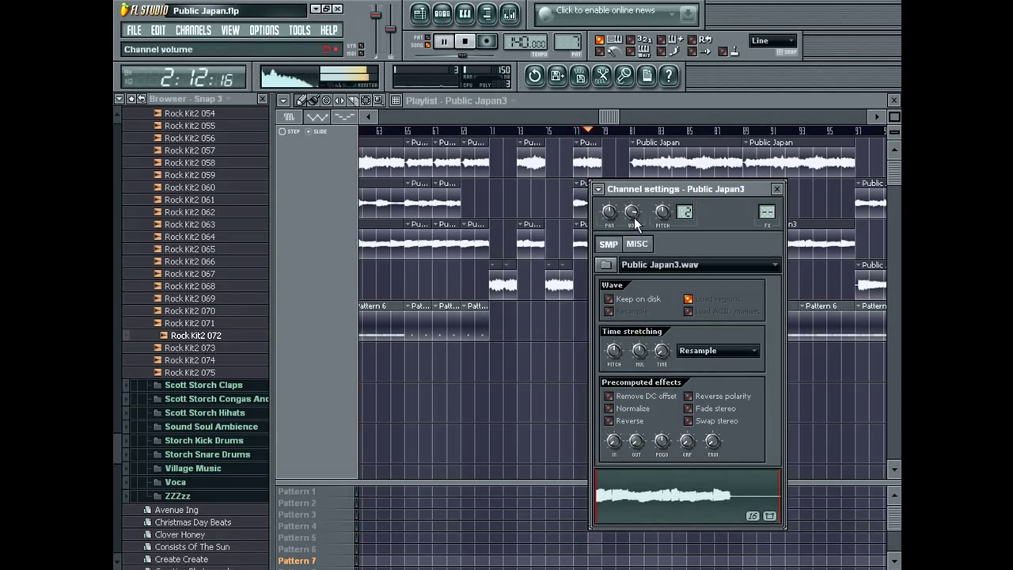
click(518, 20)
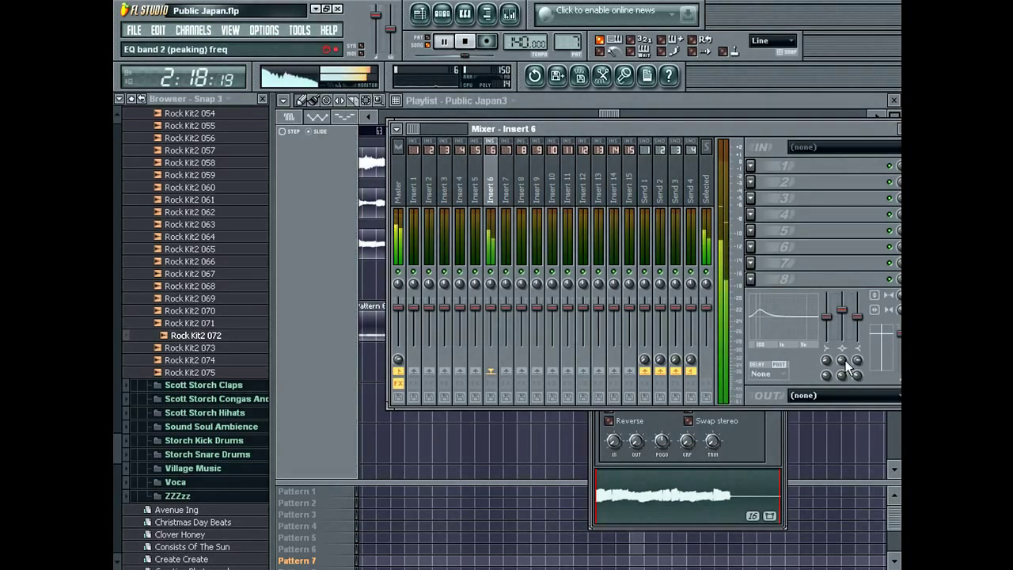
drag(845, 361, 845, 356)
drag(783, 132, 800, 276)
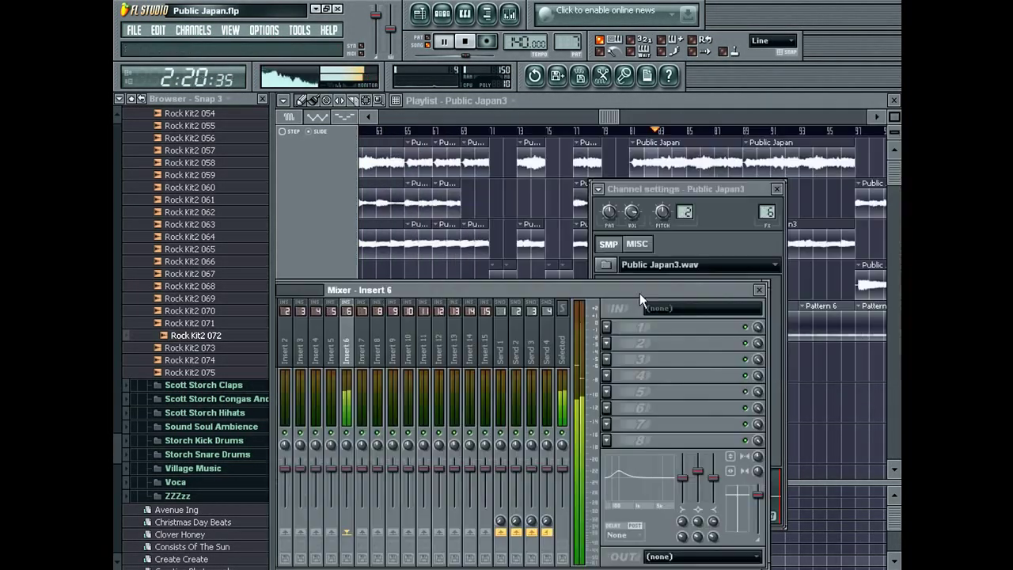
click(761, 290)
click(776, 188)
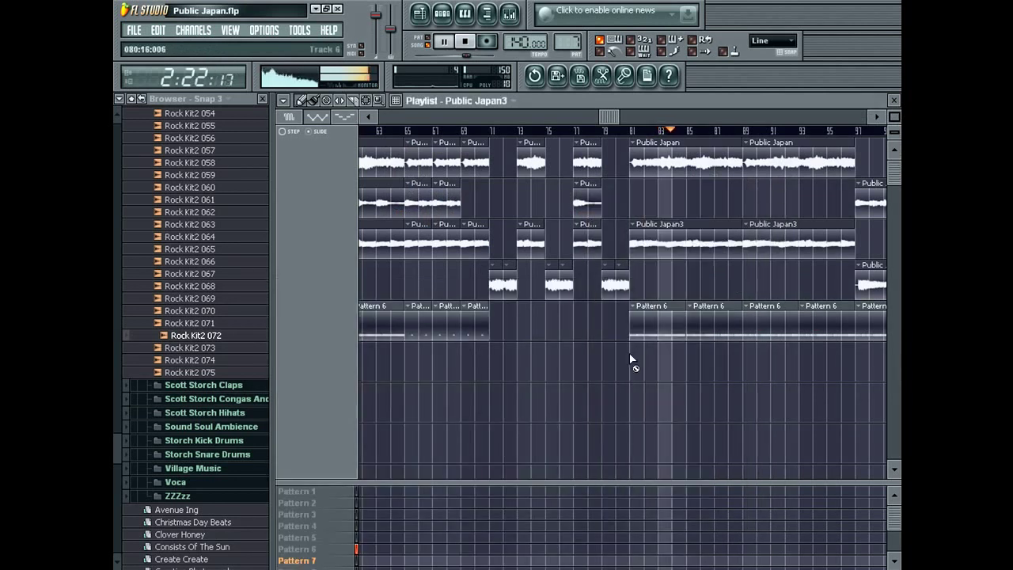
Adjust the channel volume of the Public Japan audio clip
double_click(694, 165)
drag(632, 212, 638, 215)
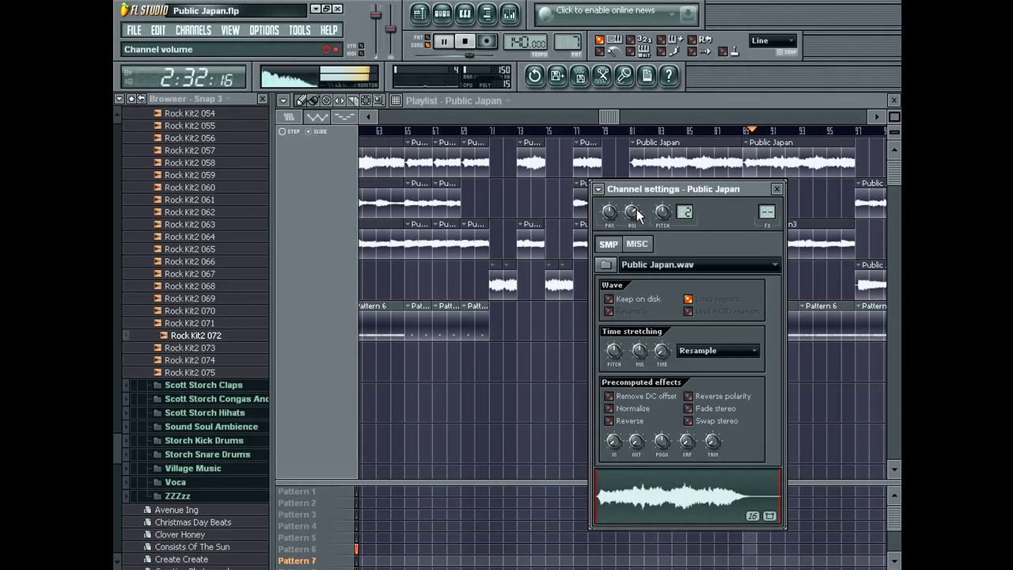
click(777, 190)
In Pattern 6, give the five Rock Kit2 025 notes in bar 4 varied left and right panning
double_click(756, 327)
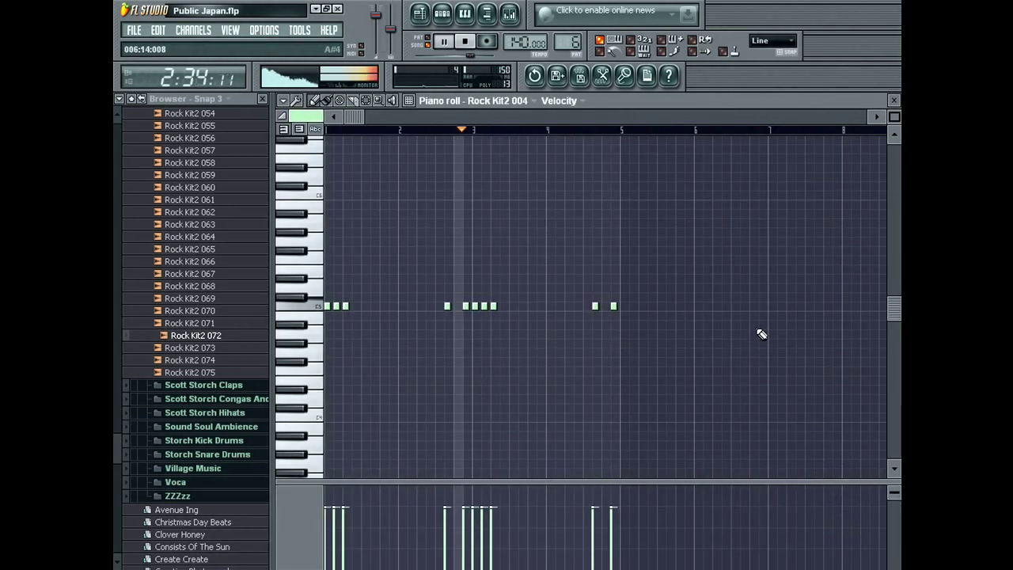
key(Escape)
click(349, 460)
click(455, 456)
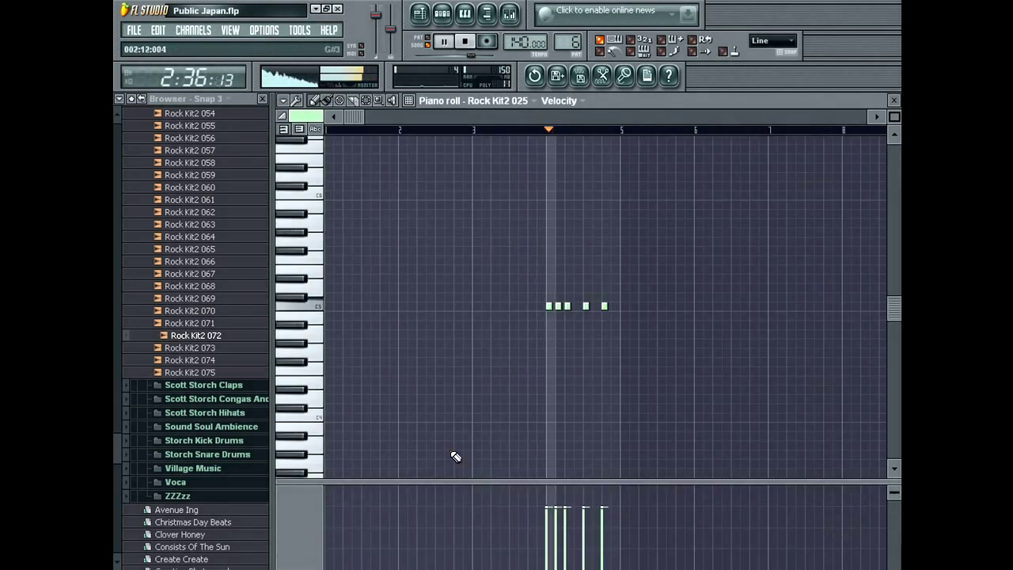
click(341, 495)
click(364, 424)
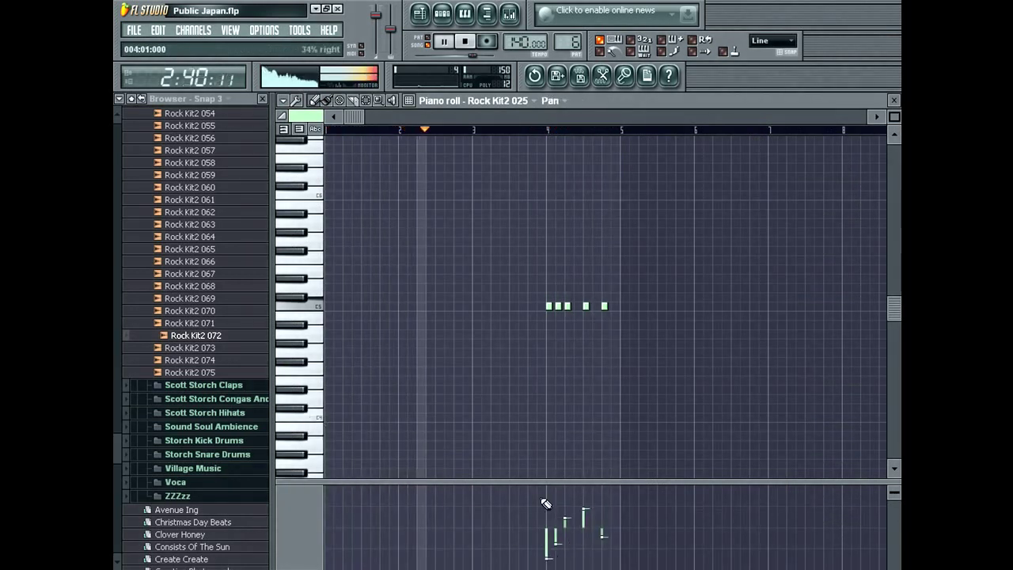
key(Escape)
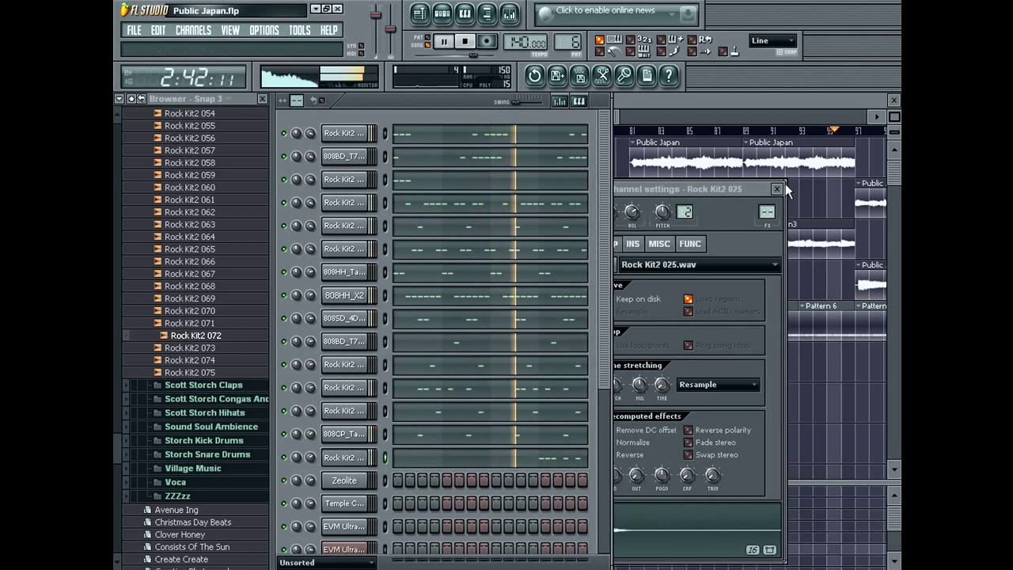
click(776, 188)
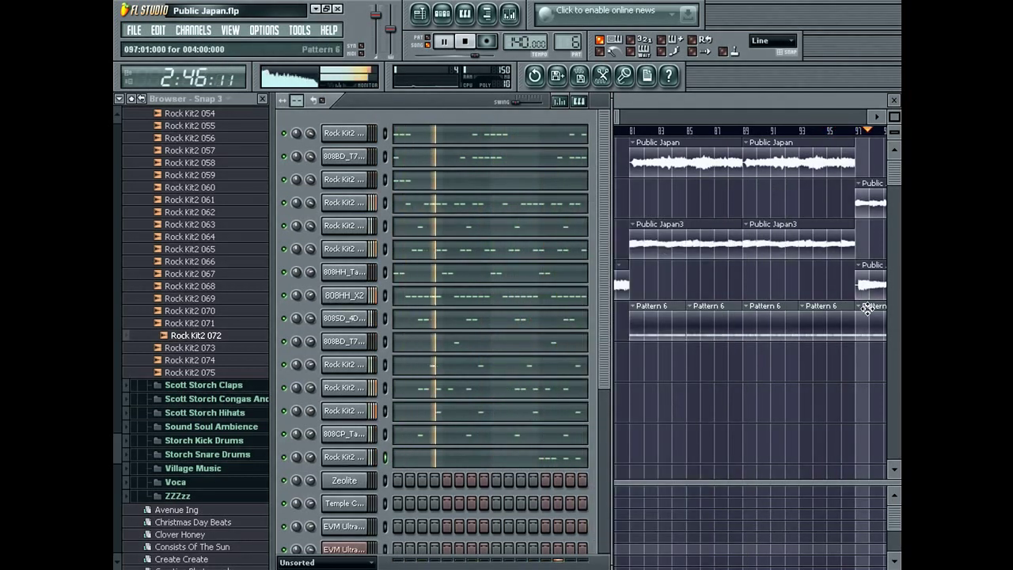
Open the Rock Kit2 068 notes of Pattern 6 and delete the C5 notes at 1:15, 2:01 and 3:15
click(505, 210)
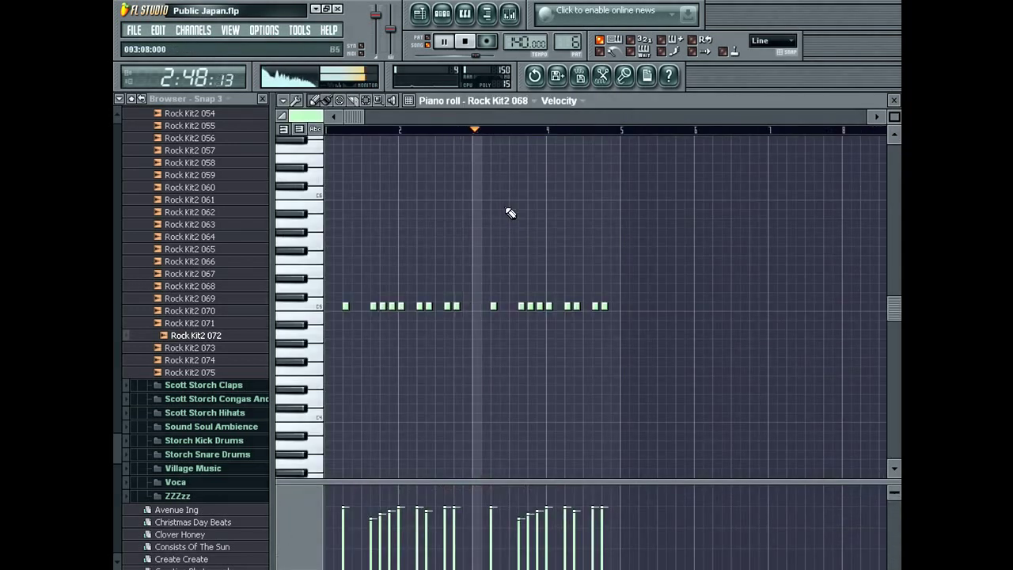
right_click(391, 306)
right_click(400, 307)
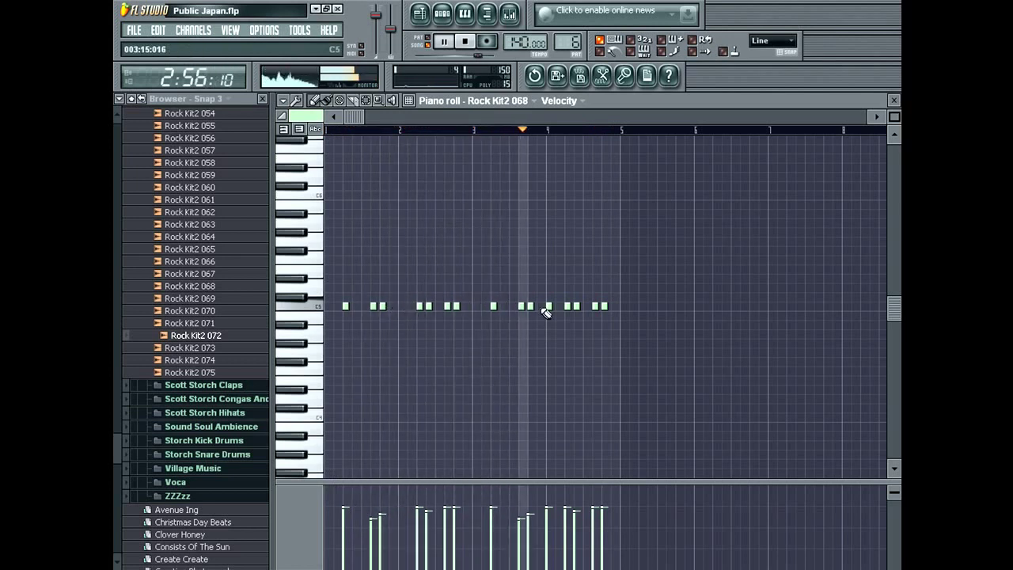
Undo the last two note deletions in the Rock Kit2 068 part
click(158, 31)
click(168, 46)
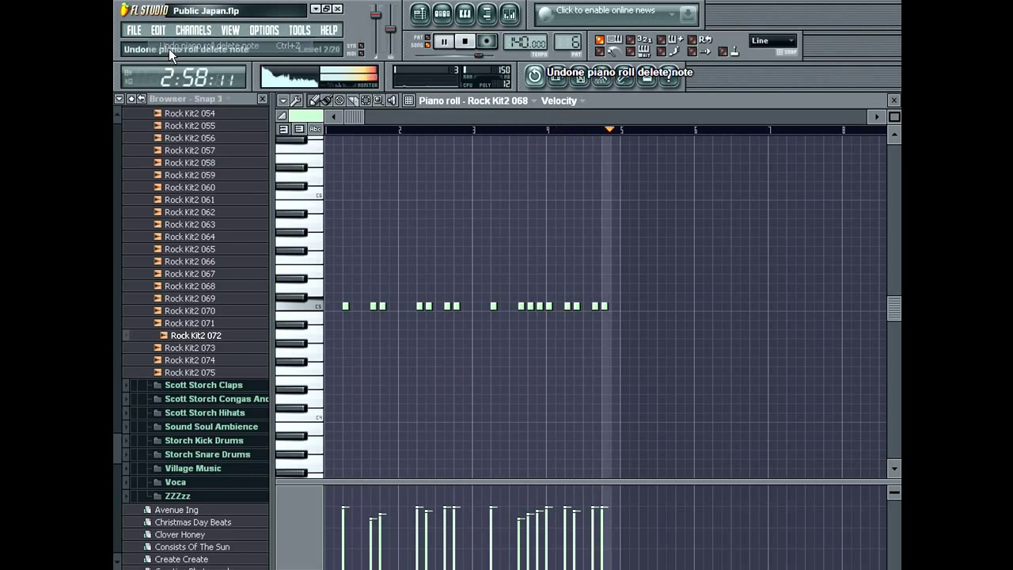
click(157, 31)
click(166, 45)
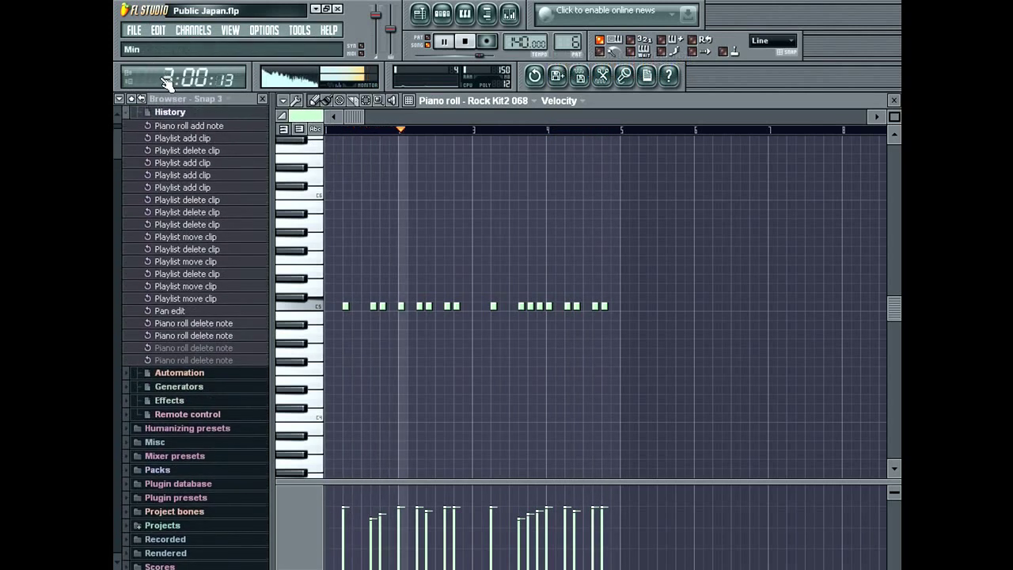
Delete the Rock Kit2 068 C5 notes at 1:05, 2:01, 3:05, 3:15 and 4:01
right_click(491, 308)
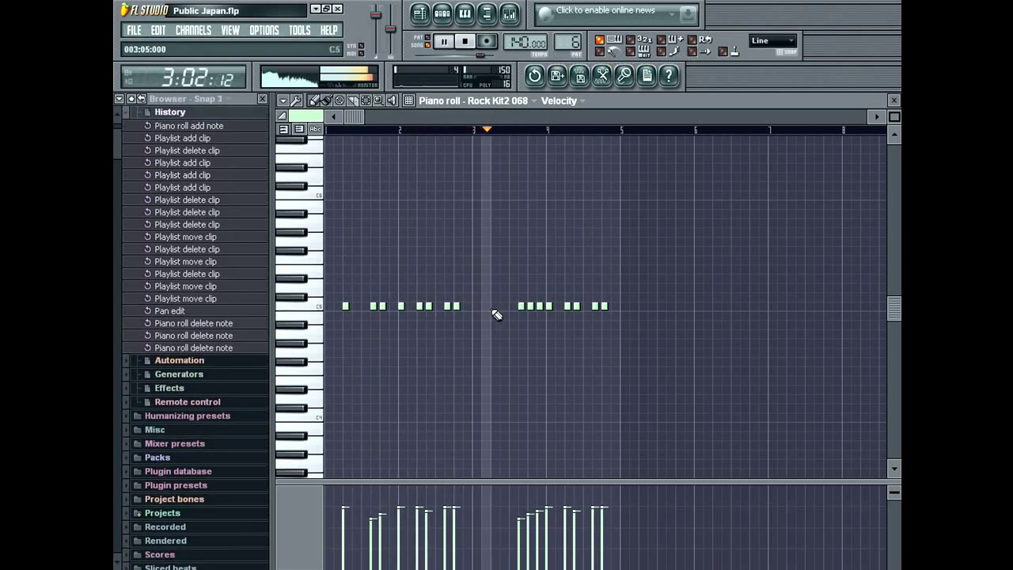
right_click(346, 307)
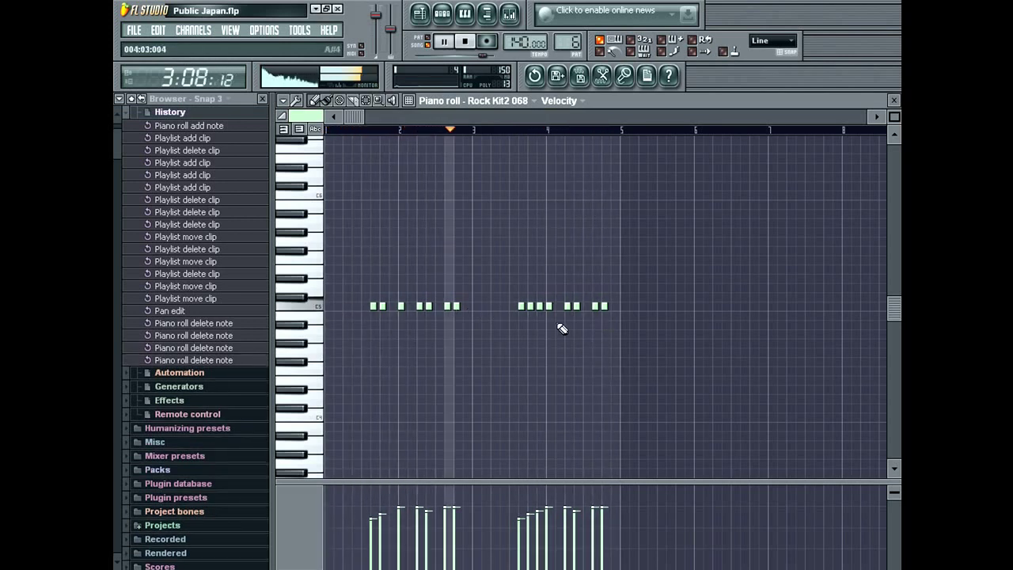
right_click(538, 307)
right_click(548, 309)
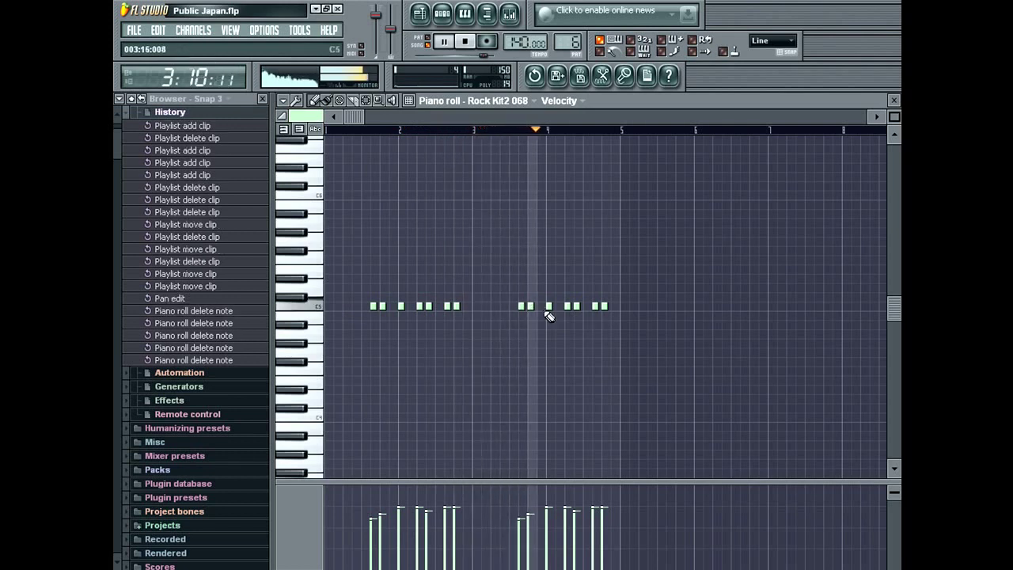
right_click(401, 307)
right_click(401, 307)
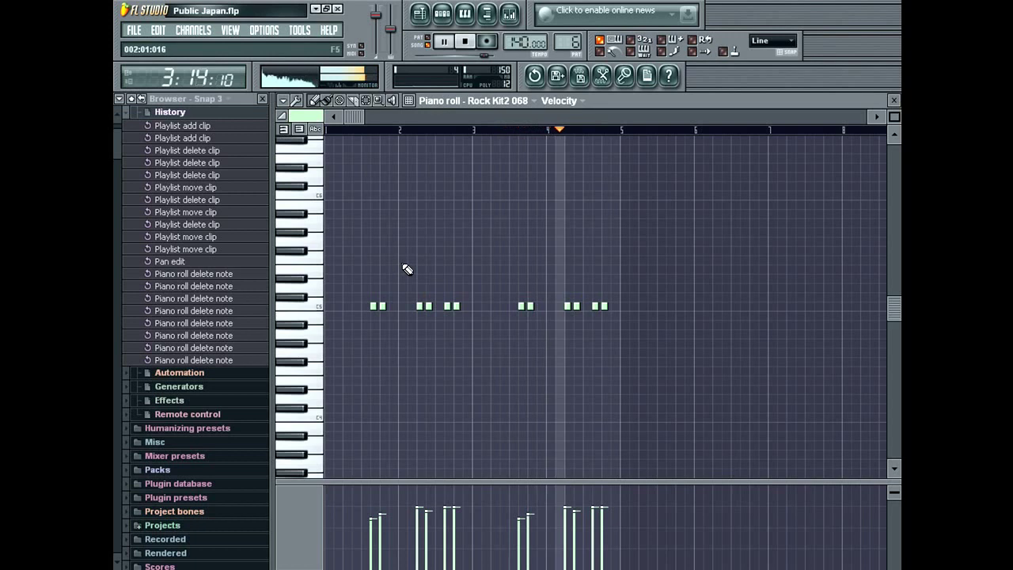
right_click(543, 298)
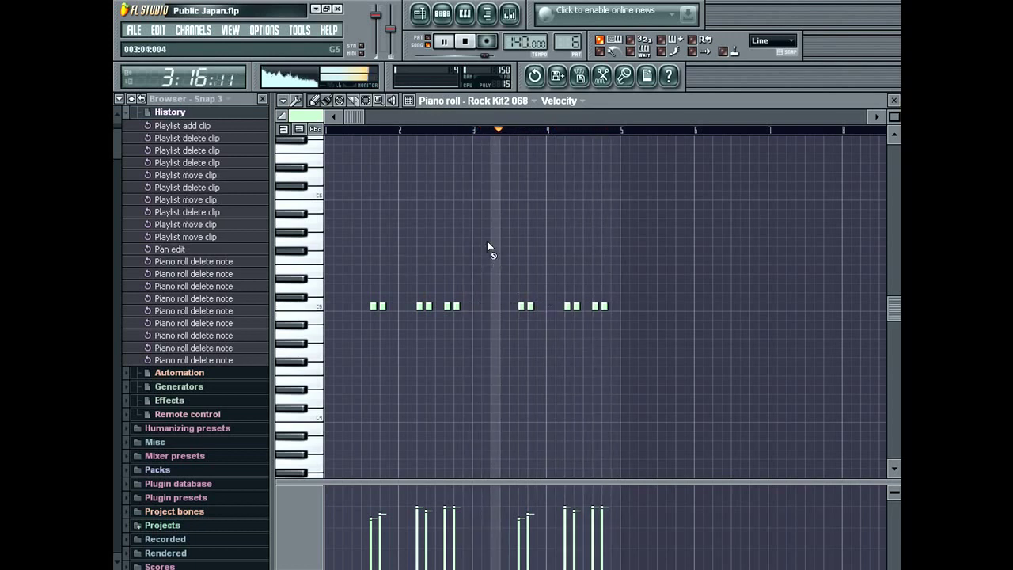
In bars 2 and 4 of the Rock Kit2 068 part, add C5 notes on steps 1 and 9 and delete the note on step 7
click(548, 306)
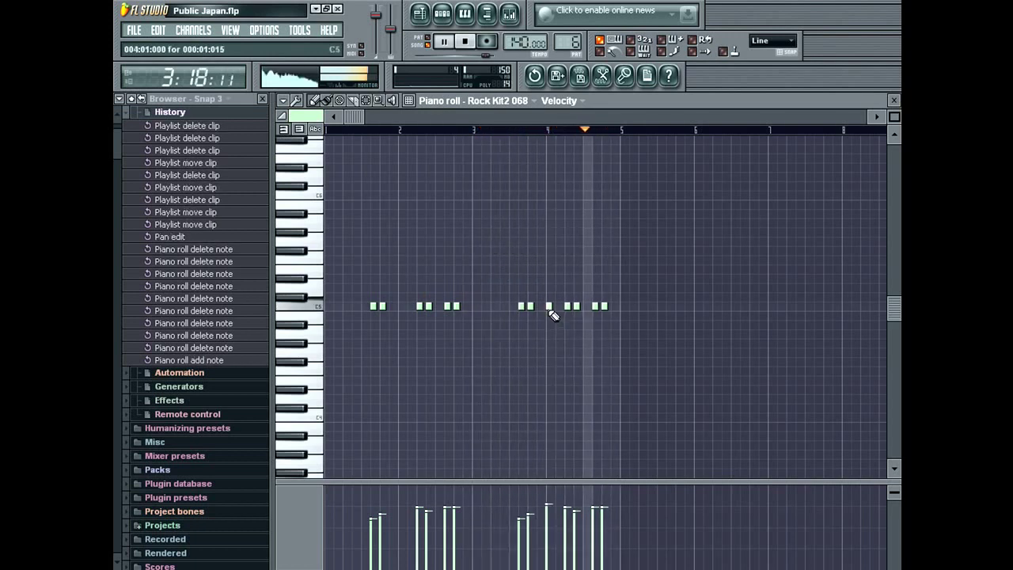
right_click(575, 306)
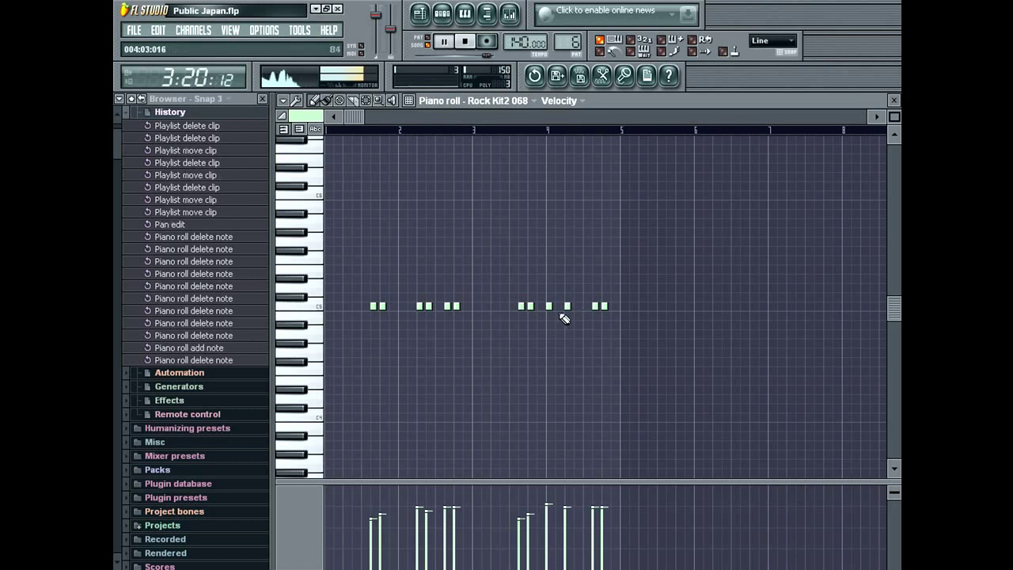
click(399, 306)
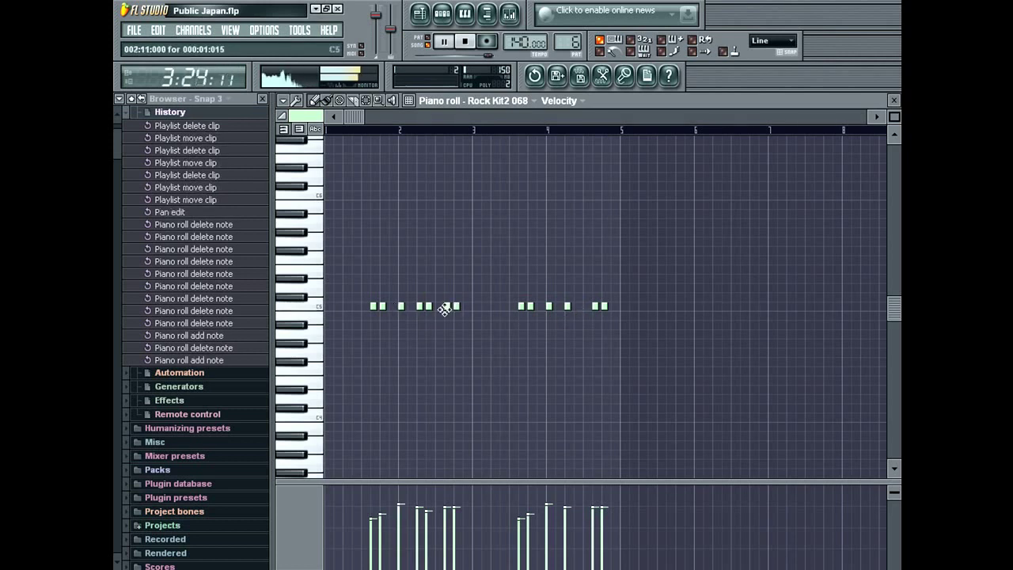
right_click(428, 306)
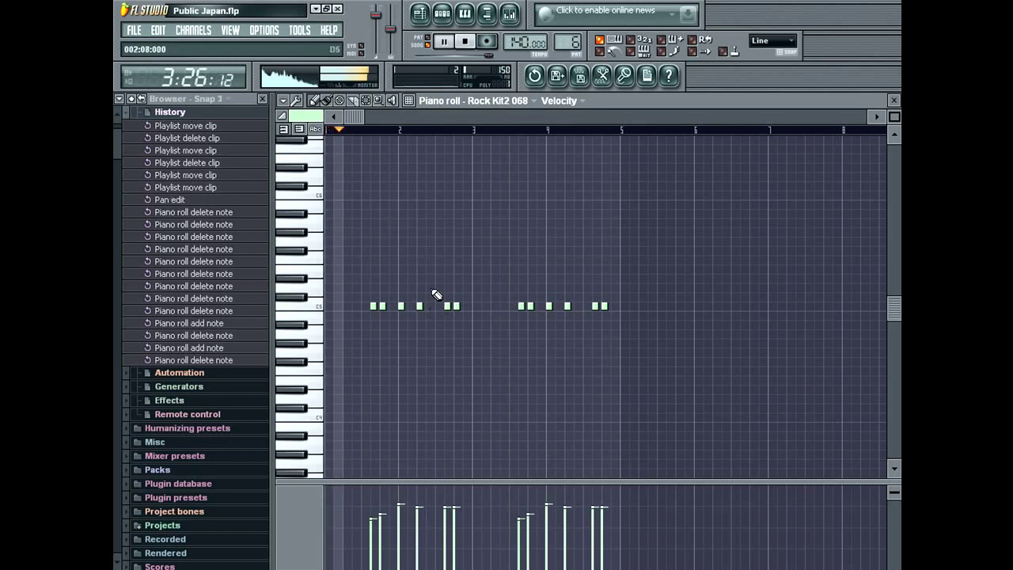
click(436, 306)
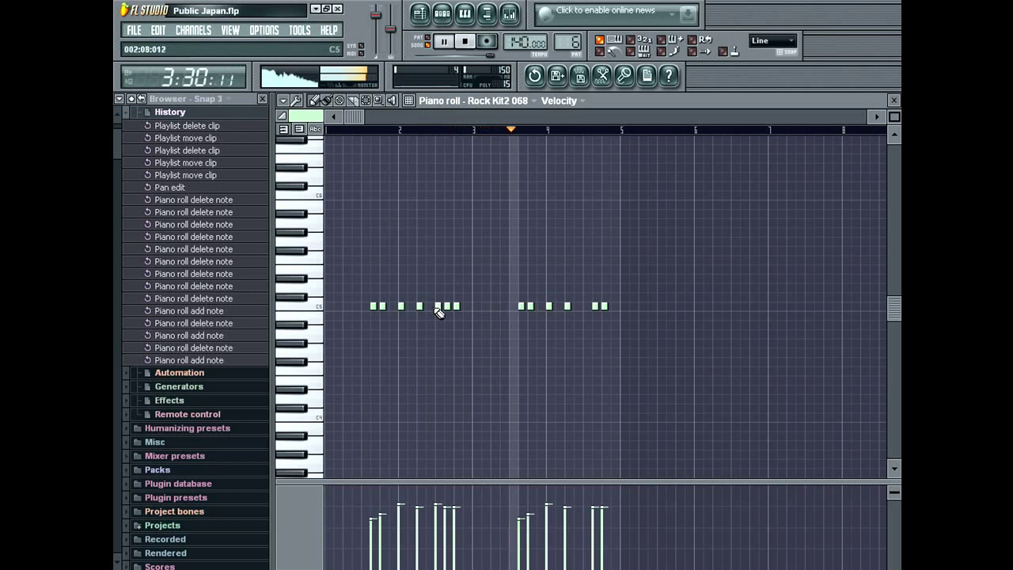
click(587, 306)
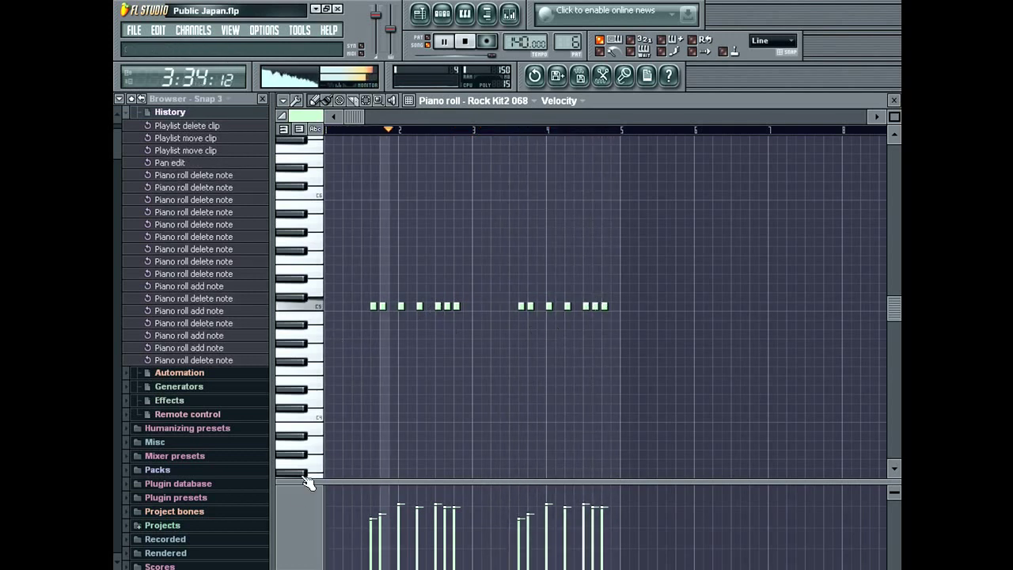
Pan the Rock Kit2 068 notes at 2:01 and 4:01 far left and the notes at 2:09 and 4:09 far right
click(297, 501)
click(349, 426)
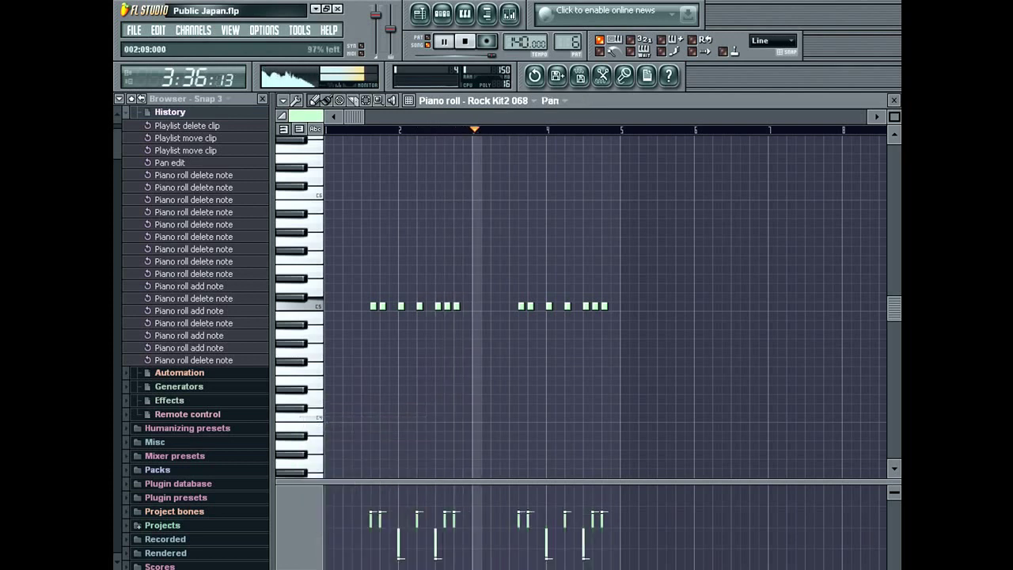
click(436, 496)
click(585, 494)
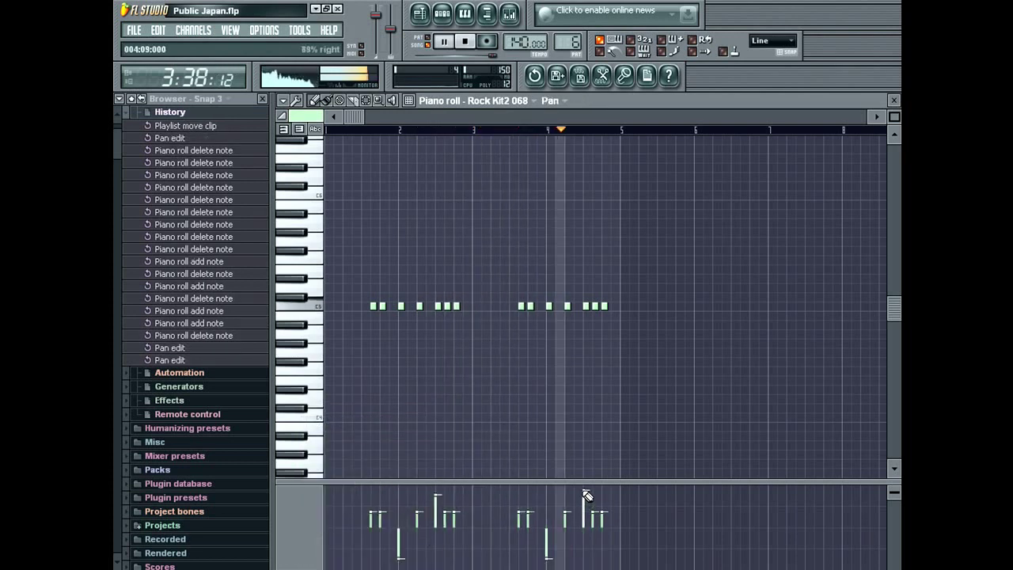
Leave the piano roll and paste copies of the short Public Japan, Public Japan2 and Public Japan3 intro clips at bar 129 of the playlist
key(space)
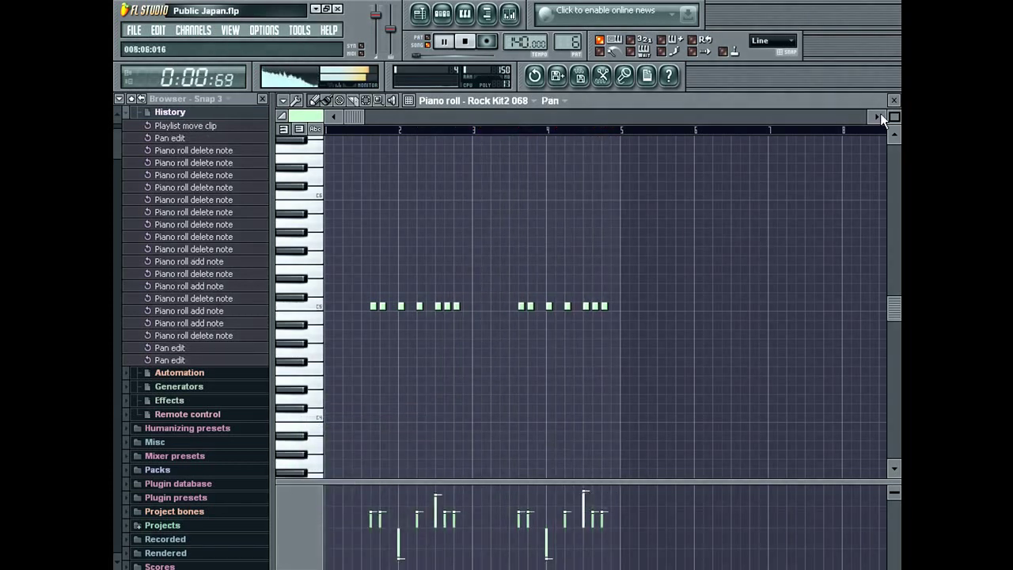
click(894, 99)
click(428, 45)
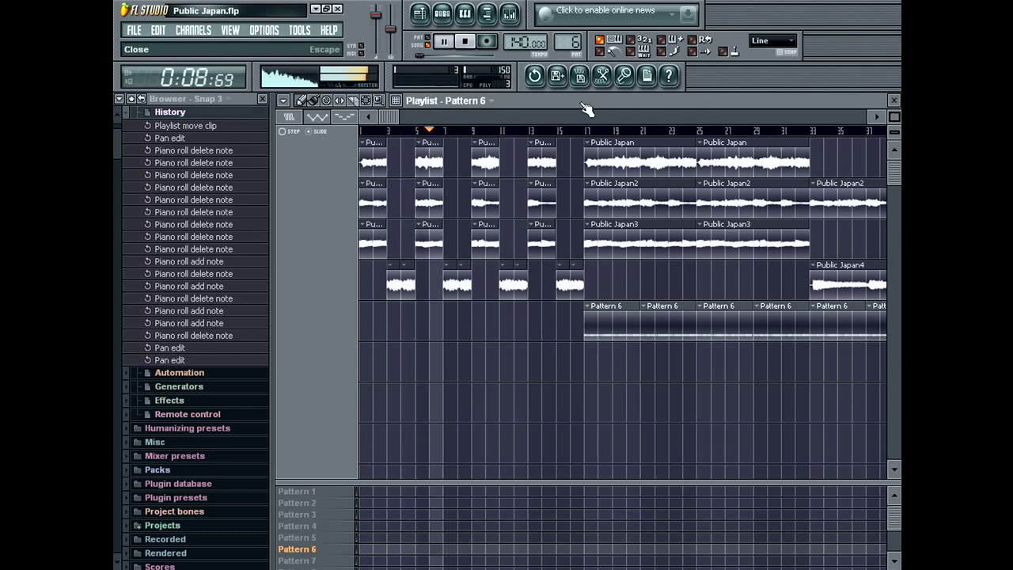
drag(566, 156, 295, 230)
drag(390, 118, 805, 150)
key(ctrl+v)
Close the gaps between the pasted Public Japan clips by moving the second, third and fourth groups to bars 131, 133 and 135
drag(601, 151, 416, 261)
drag(440, 149, 412, 150)
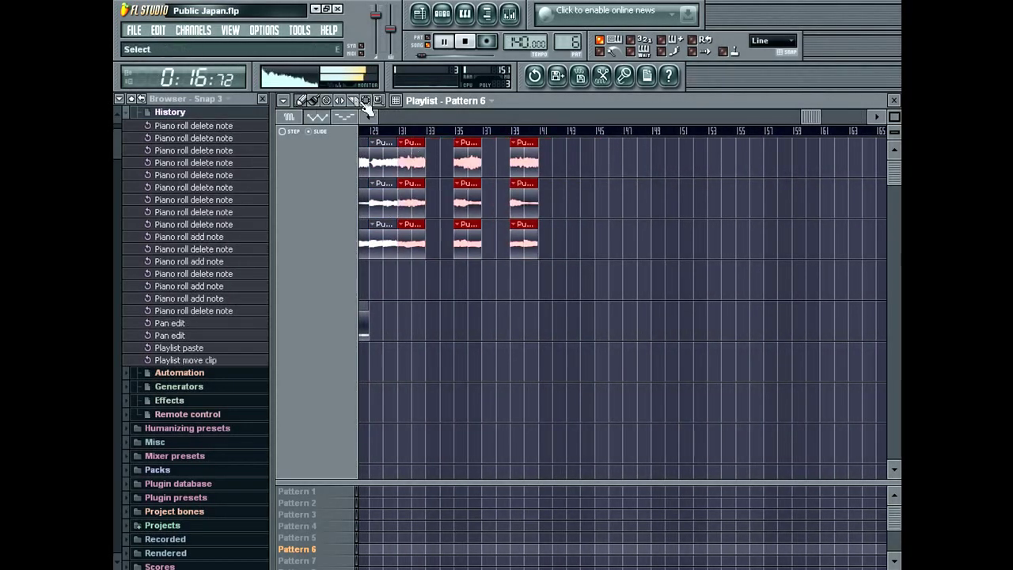
click(367, 103)
drag(559, 149, 467, 247)
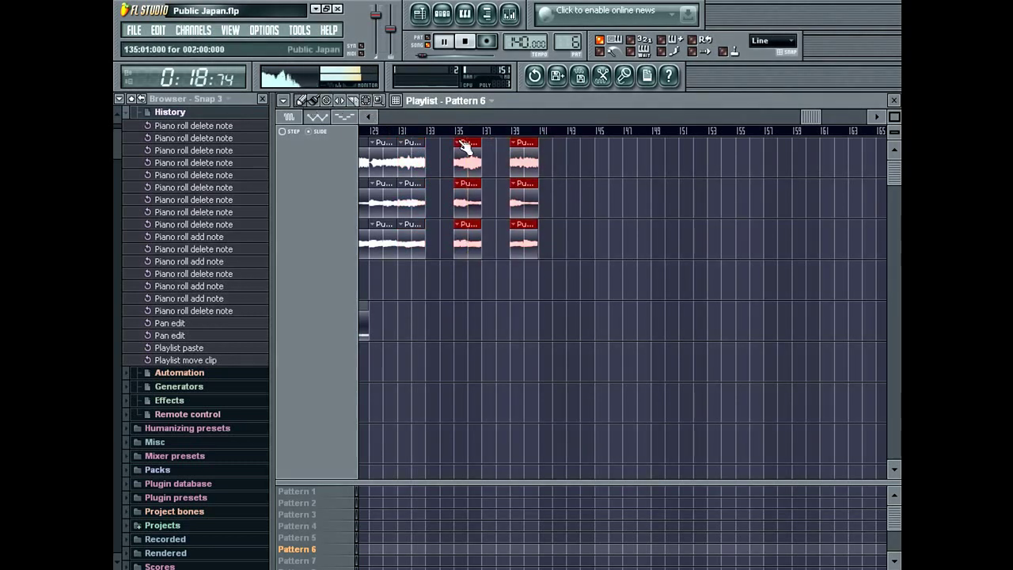
key(shift+Left)
key(shift+Left)
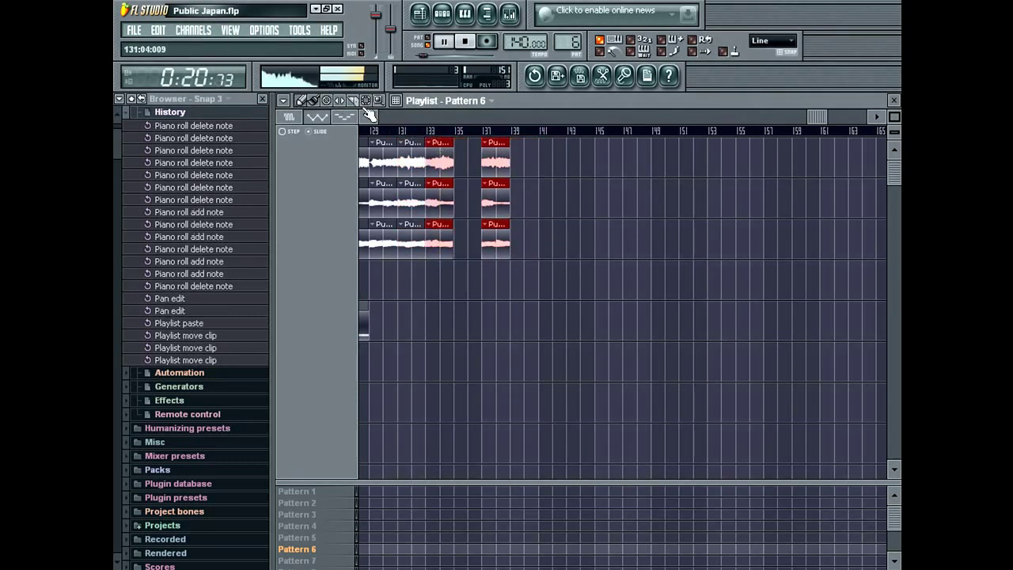
drag(544, 158, 488, 251)
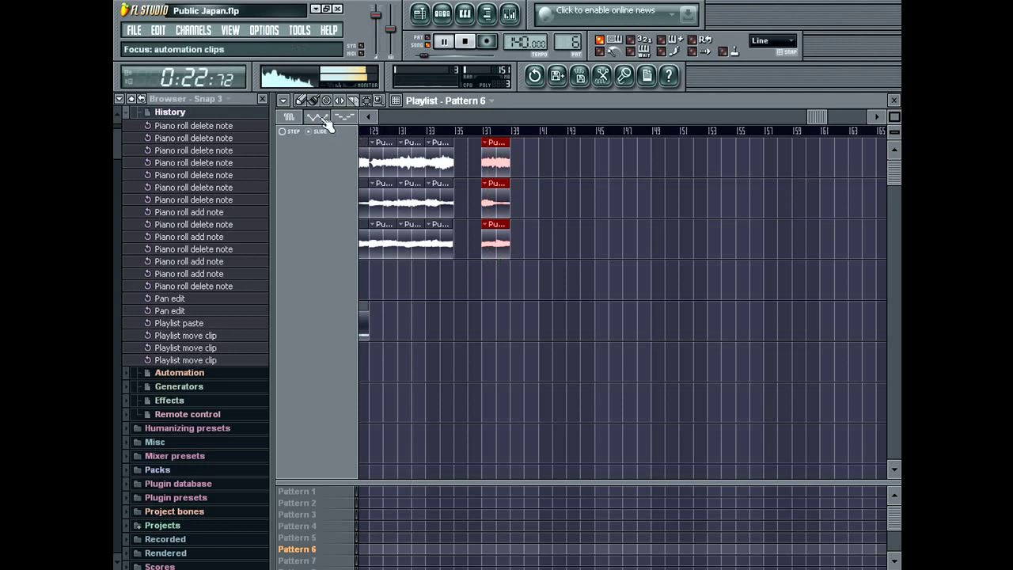
drag(496, 169, 467, 157)
Play back the end of the arrangement leading into the newly pasted clips
click(415, 132)
right_click(509, 294)
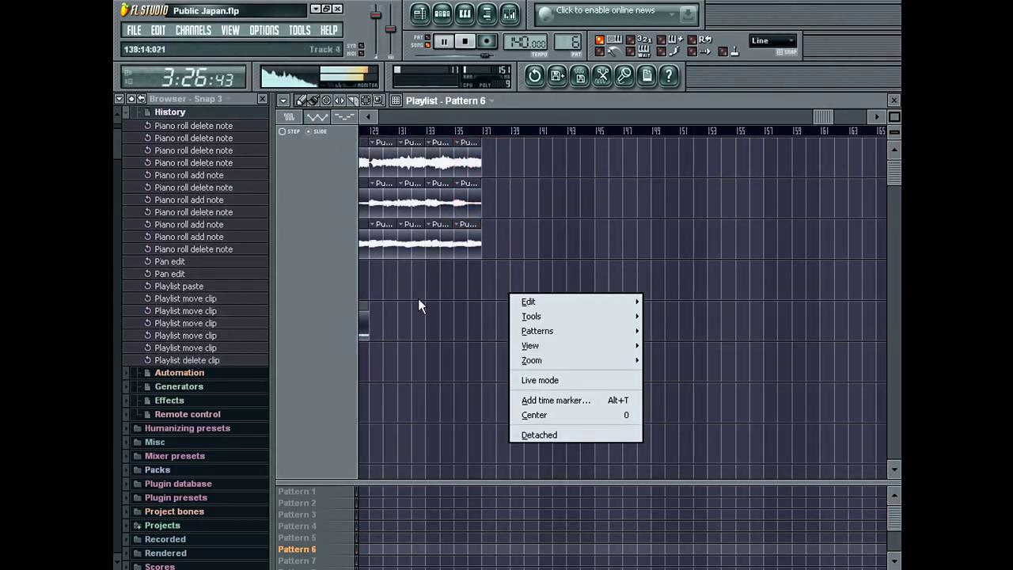
right_click(386, 312)
drag(820, 117, 743, 118)
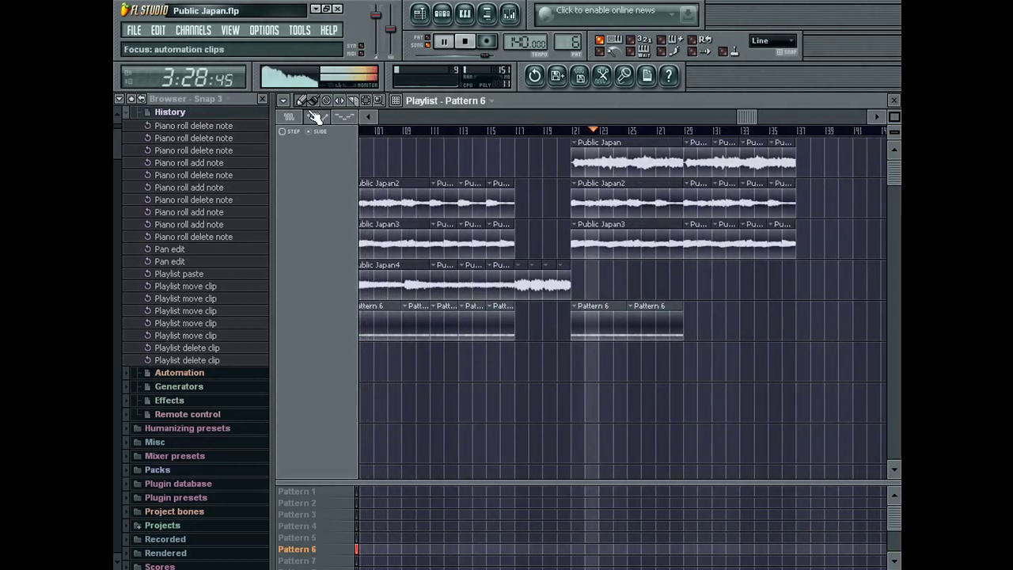
Examine the synth window of the red EVM Ultrasonique channel in the channel rack and return to the playlist
key(F5)
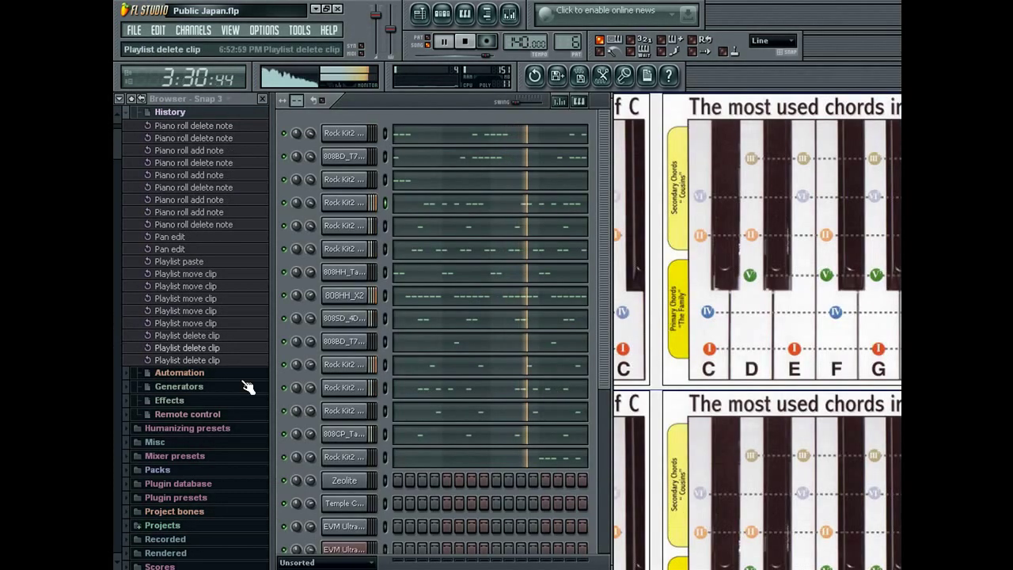
scroll(604, 278, down, 5)
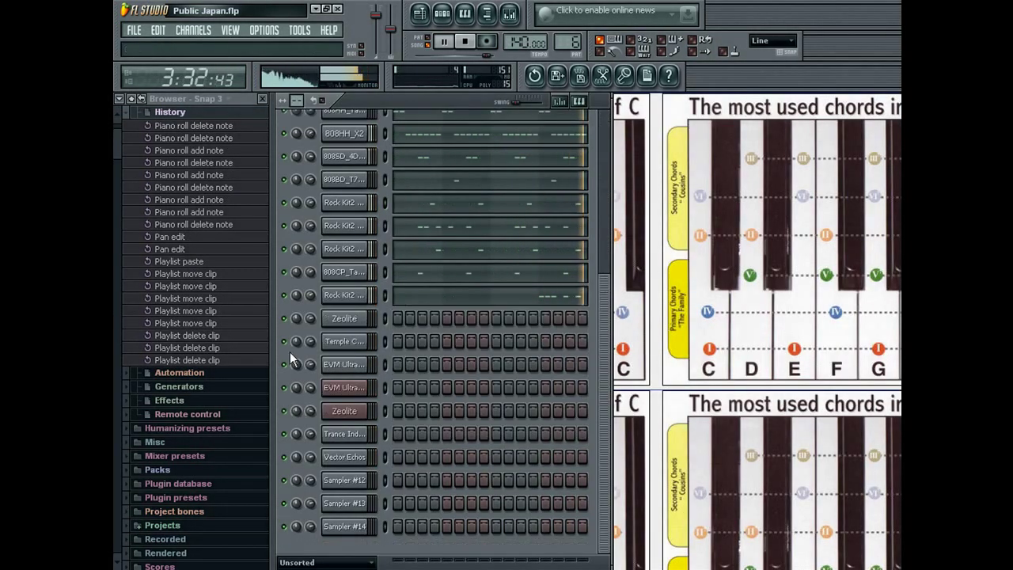
click(343, 390)
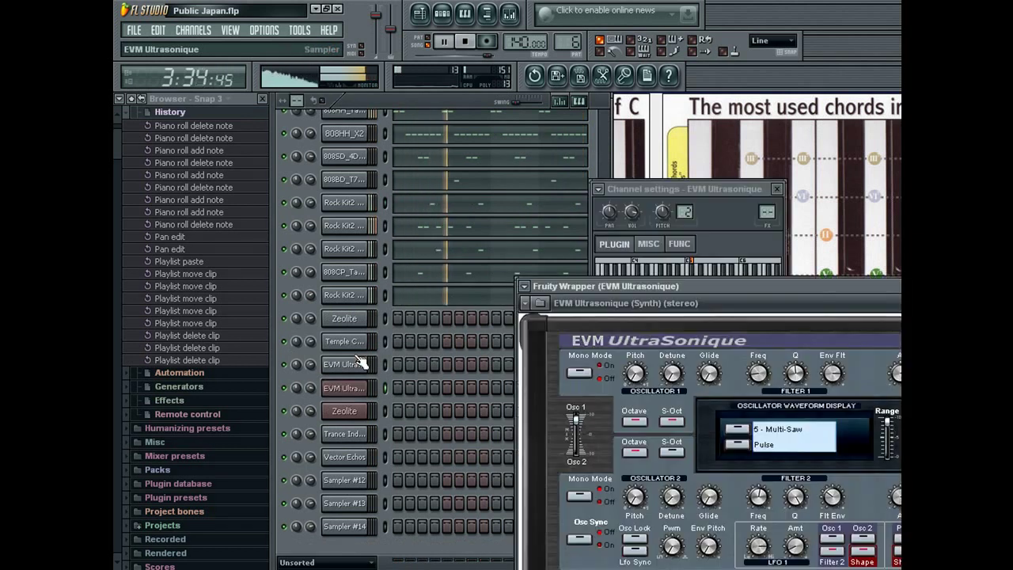
drag(762, 287, 507, 217)
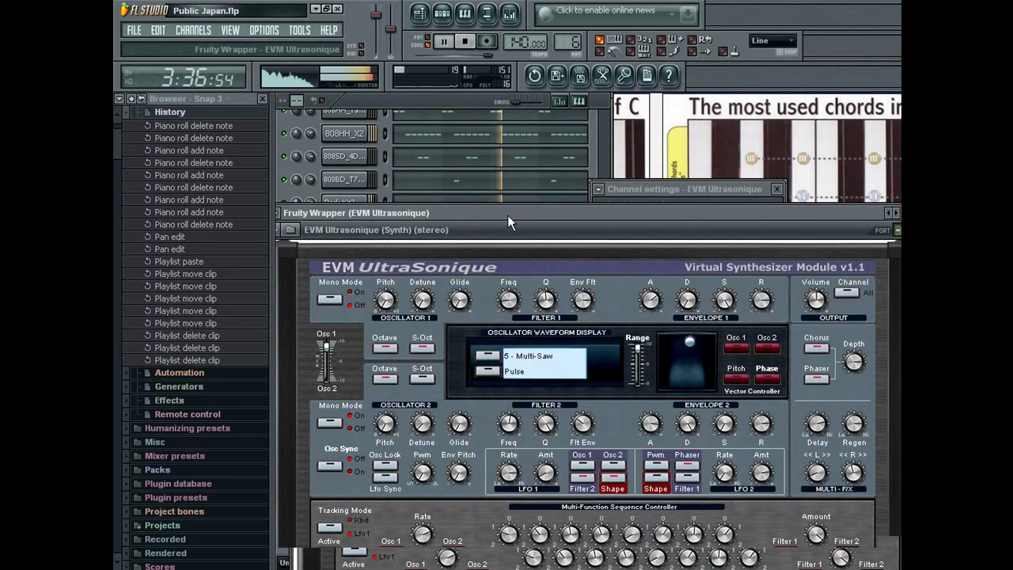
click(434, 14)
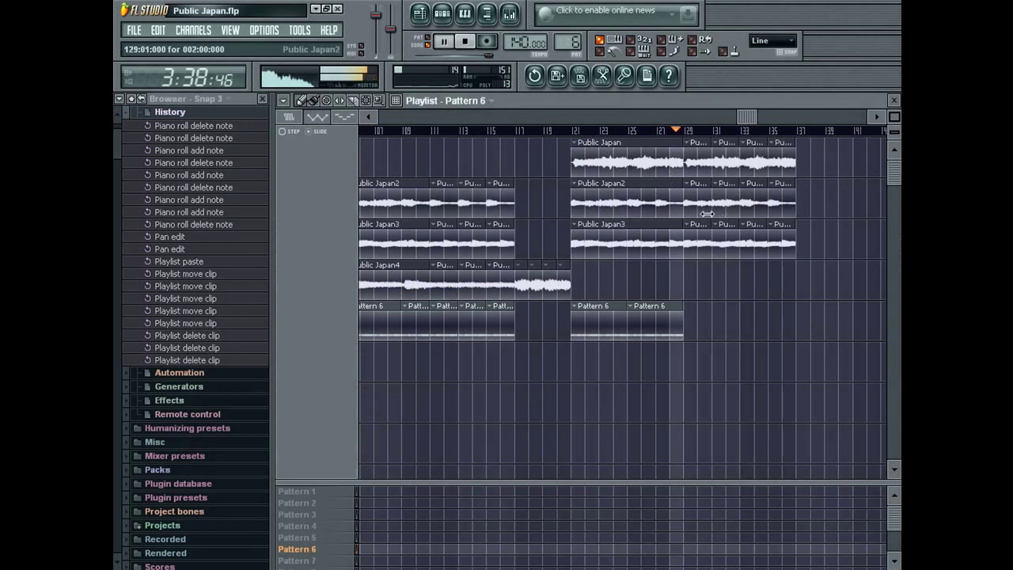
Remove the Public Japan2 clips in bars 129 to 137 and duplicate that section's Public Japan and Public Japan3 clips at bar 137
drag(752, 117, 806, 118)
drag(645, 270, 461, 128)
key(ctrl+v)
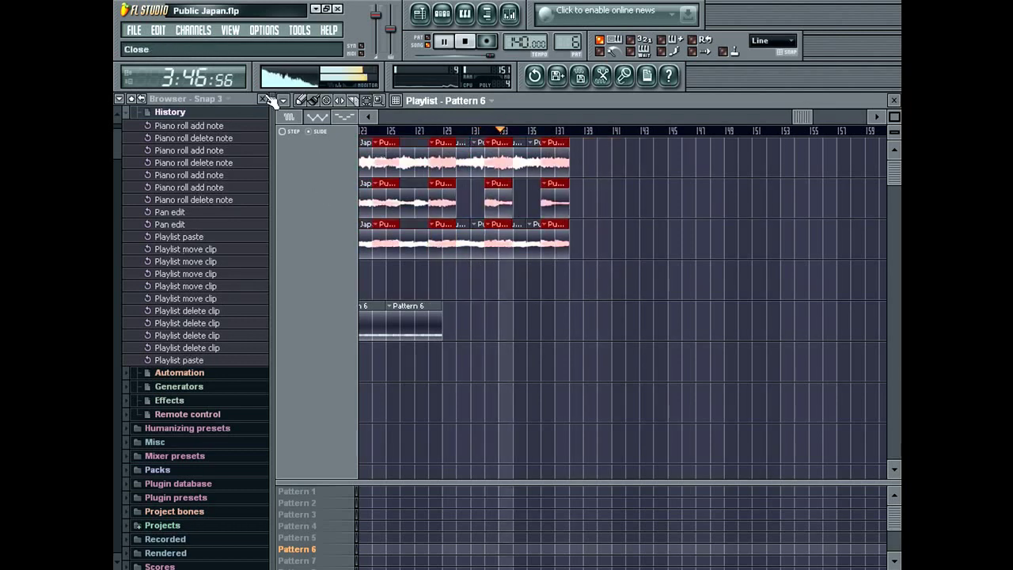
key(ctrl+x)
drag(617, 260, 447, 139)
click(304, 102)
key(ctrl+v)
drag(385, 155, 567, 139)
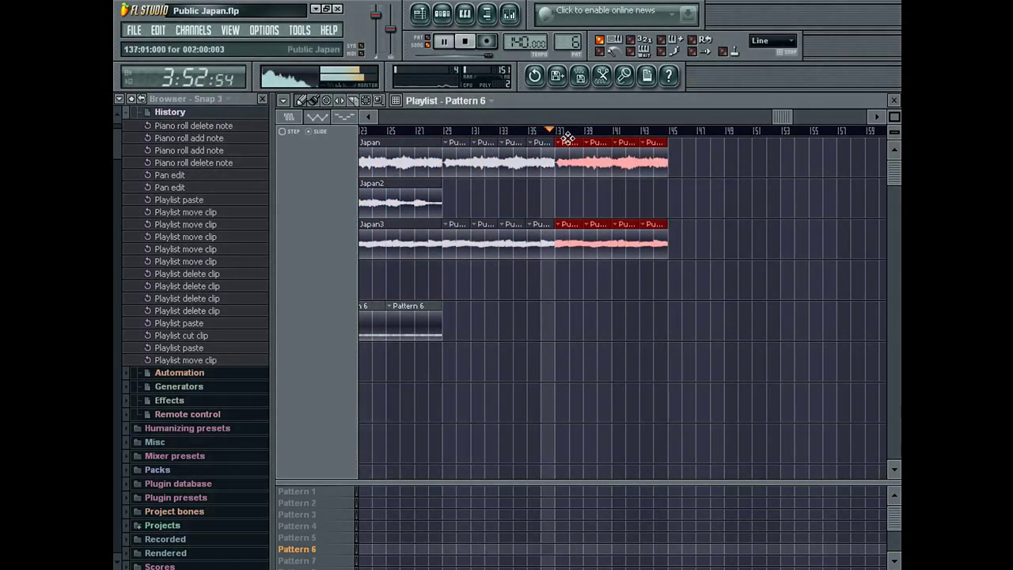
Step the red Zeolite channel's EVM Ultrasonique synth through its presets up to Progressive Analog 1 and close its windows
key(F5)
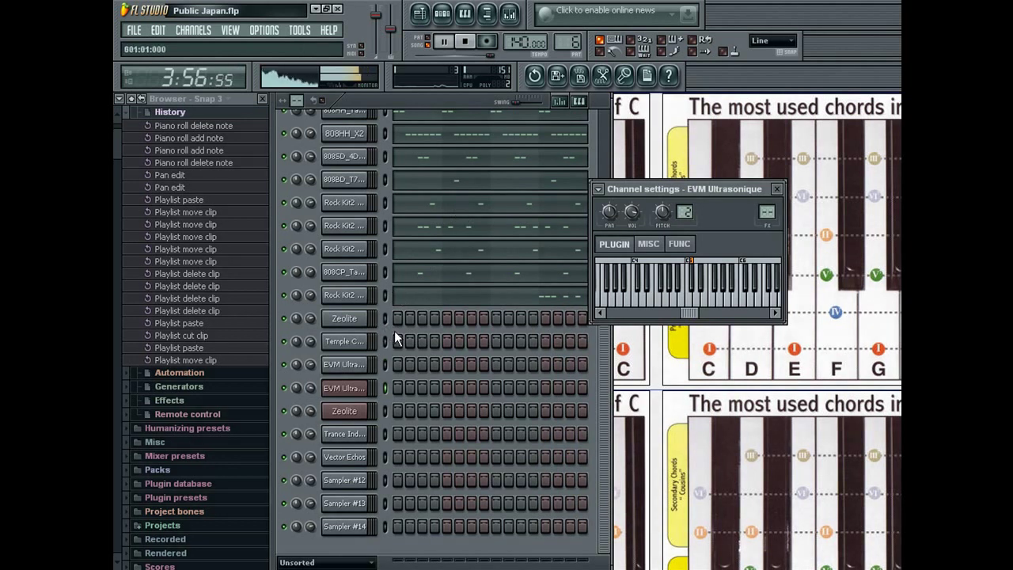
click(344, 410)
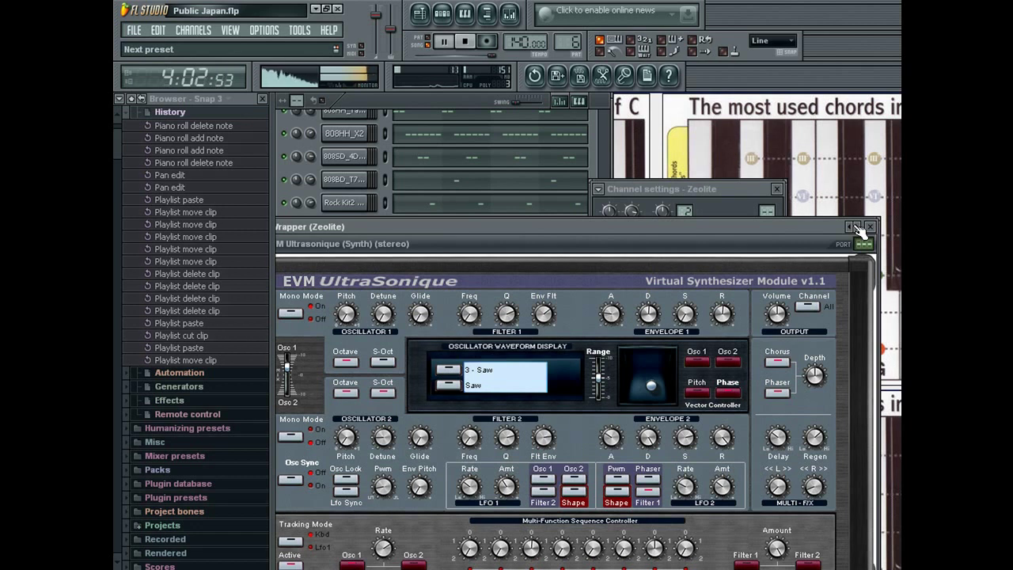
click(858, 227)
click(858, 227)
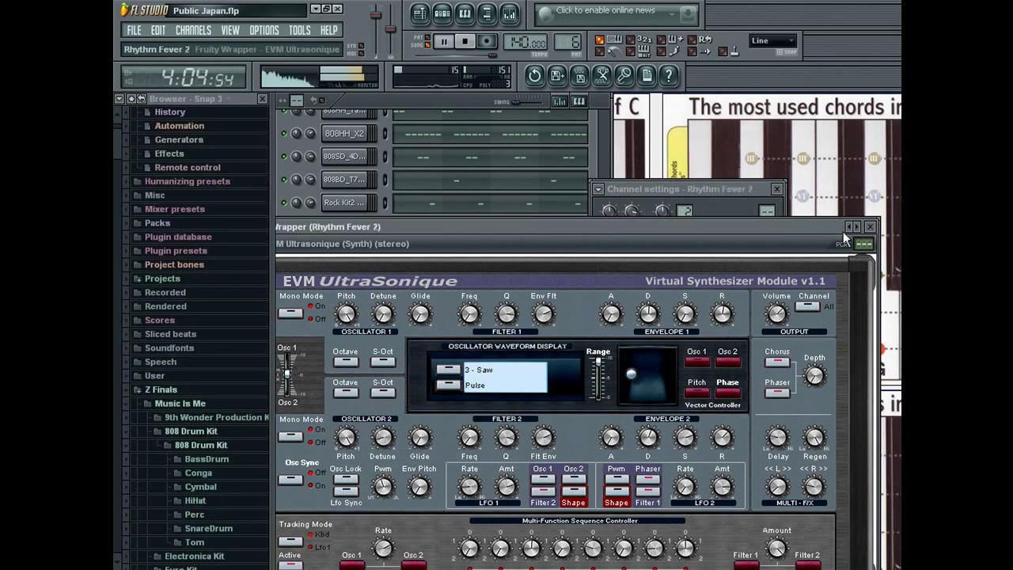
click(849, 228)
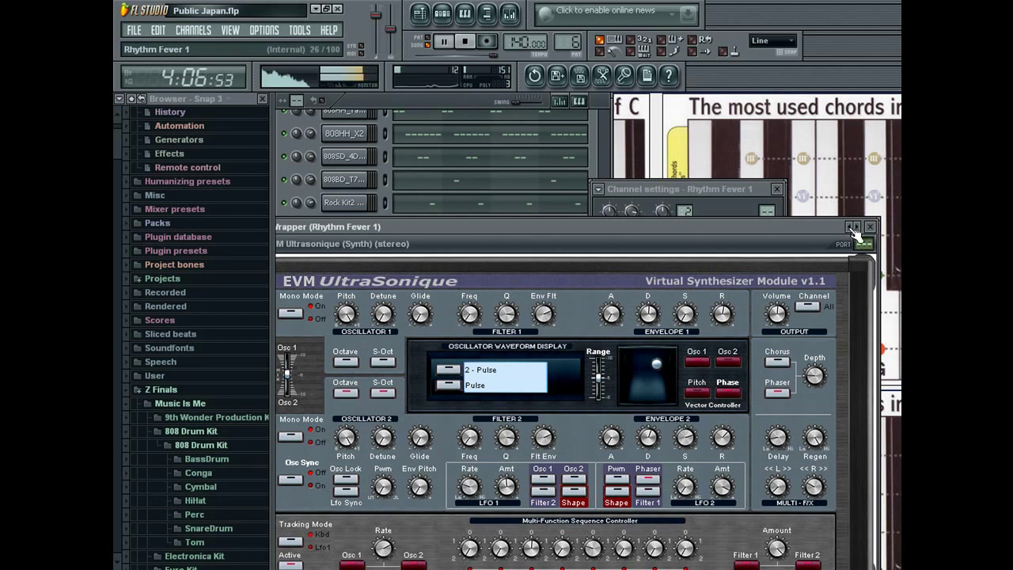
click(858, 227)
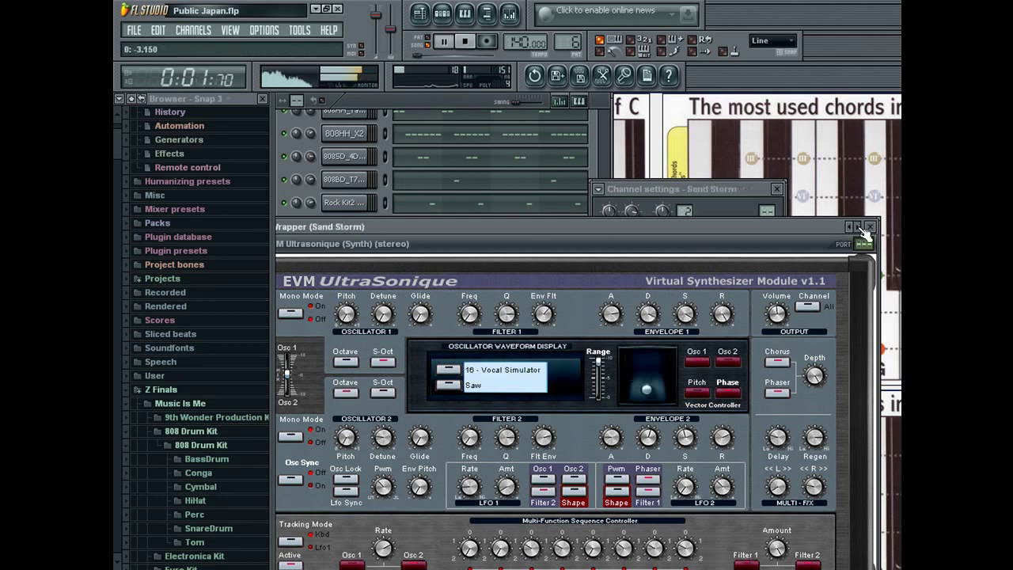
click(858, 227)
click(858, 227)
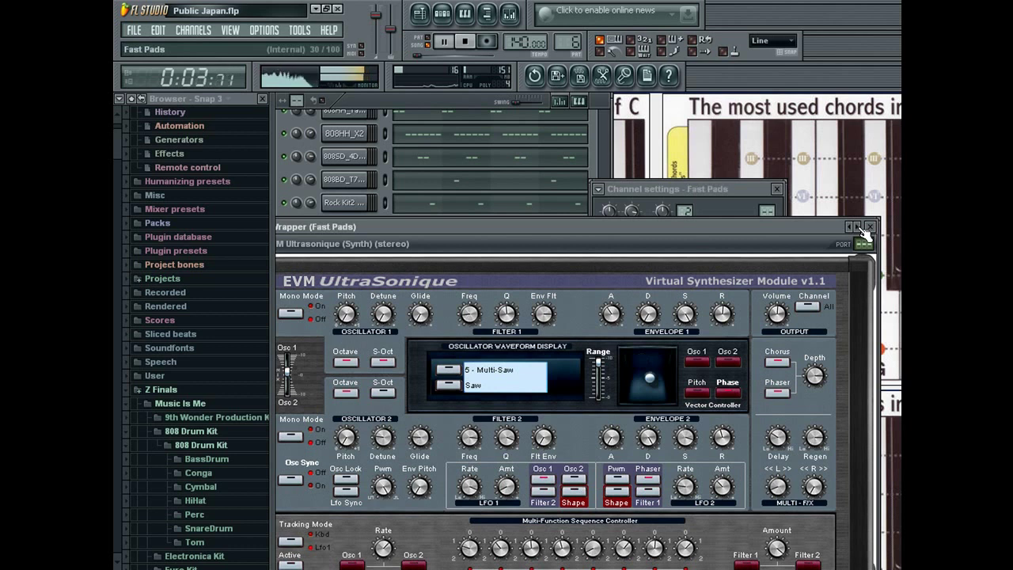
click(858, 227)
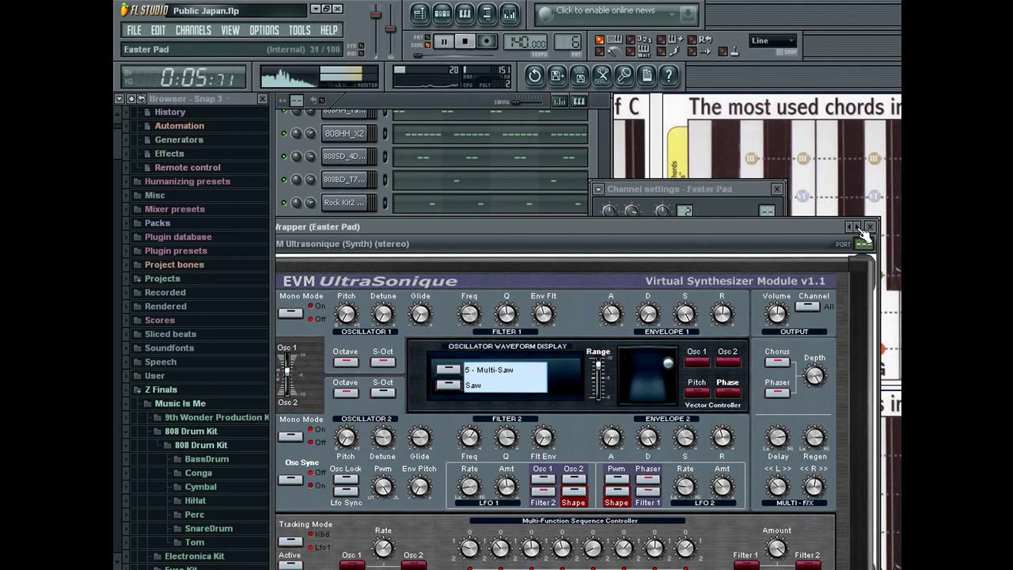
click(858, 227)
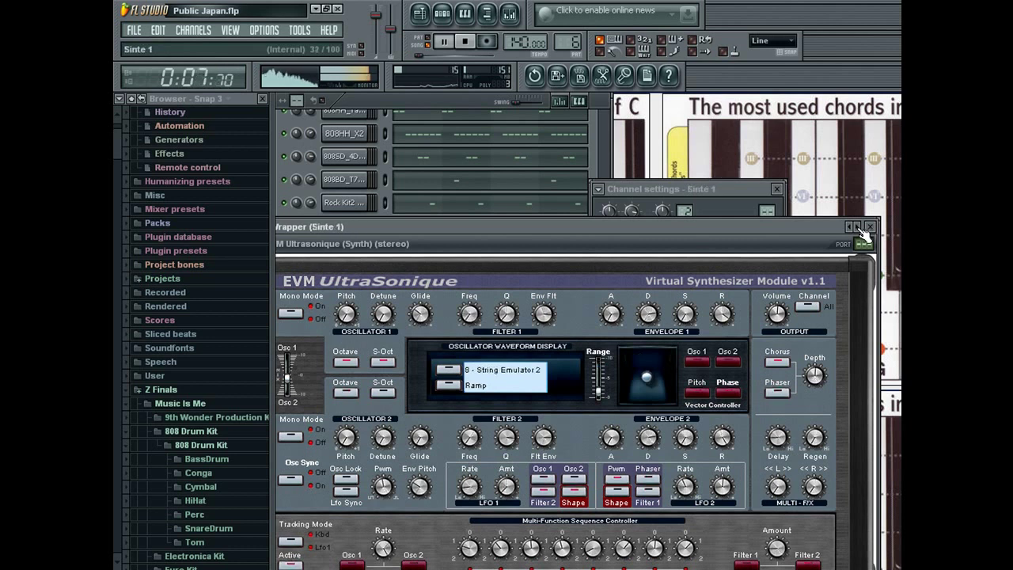
click(858, 227)
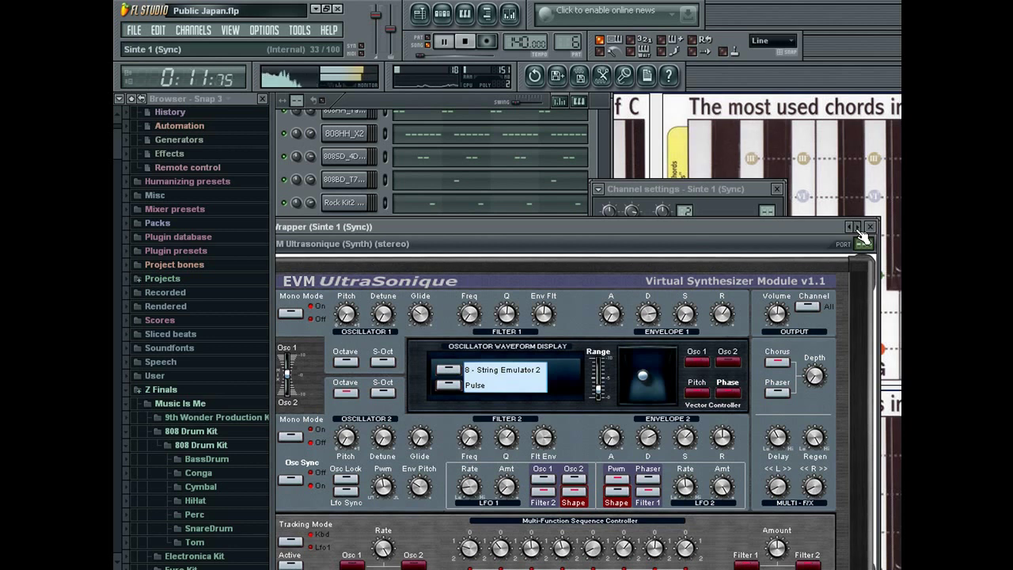
click(858, 228)
click(870, 227)
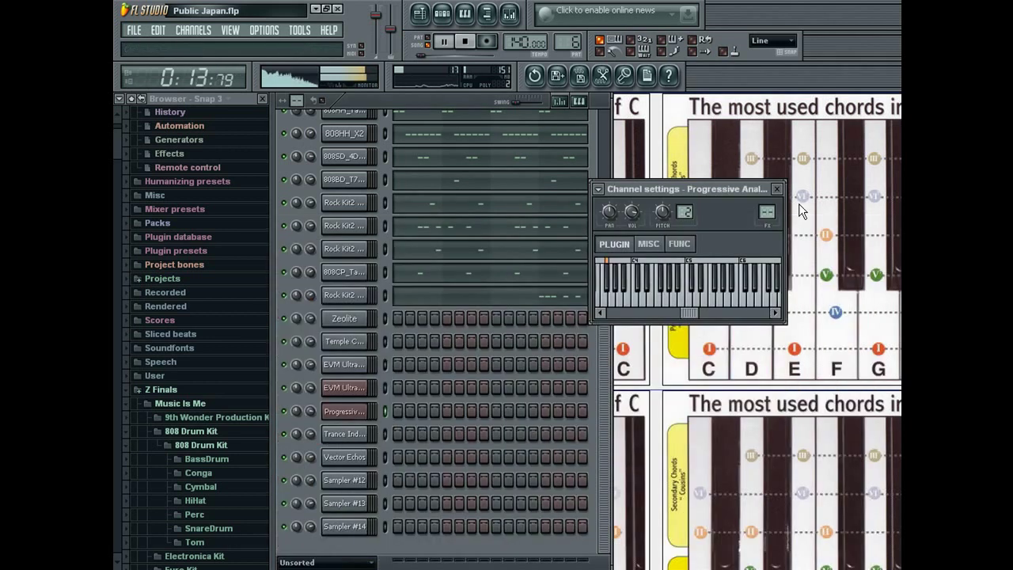
click(778, 190)
Check the other patterns for notes and delete the red EVM Ultrasonique and Progressive Analog 1 channels
mouse_move(563, 47)
mouse_down()
mouse_move(562, 36)
mouse_move(563, 52)
mouse_up()
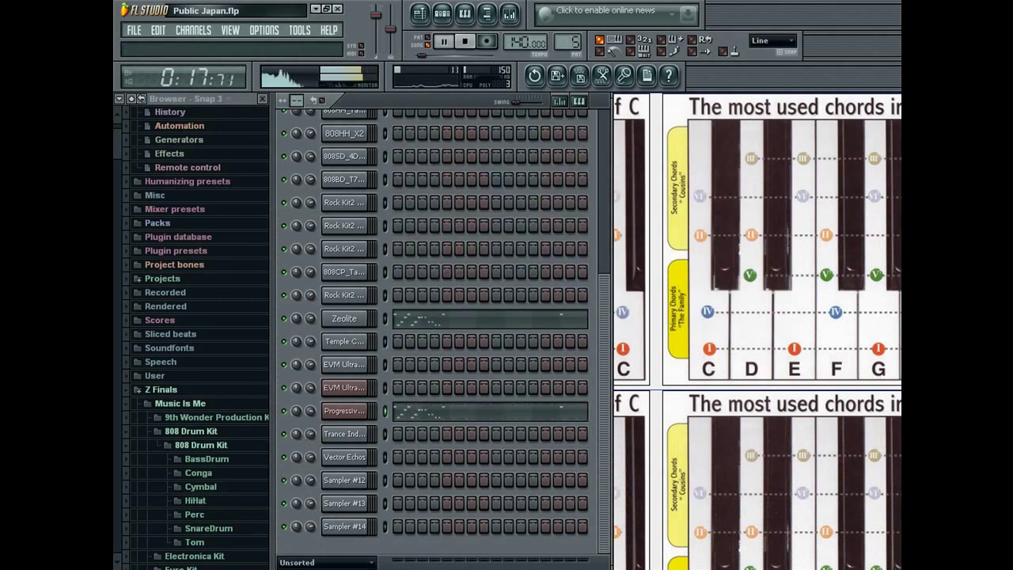
click(343, 413)
drag(362, 227, 815, 299)
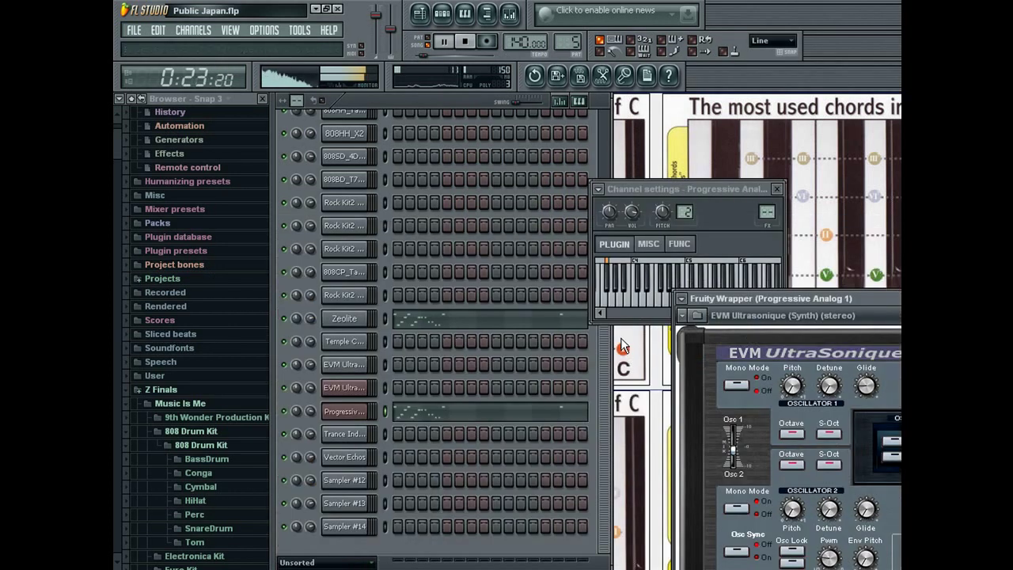
right_click(386, 388)
scroll(575, 41, down, 2)
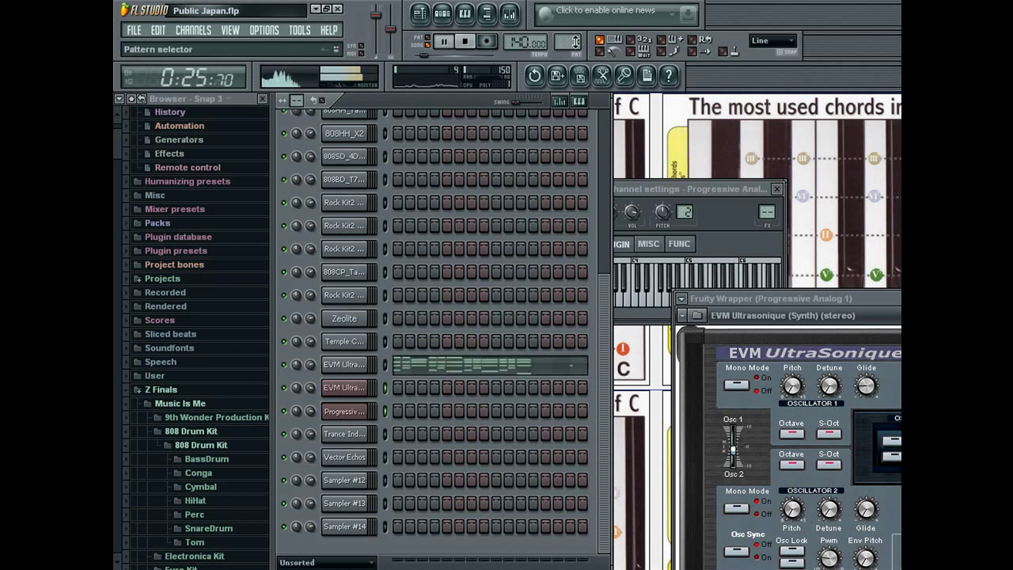
key(alt+Delete)
key(Return)
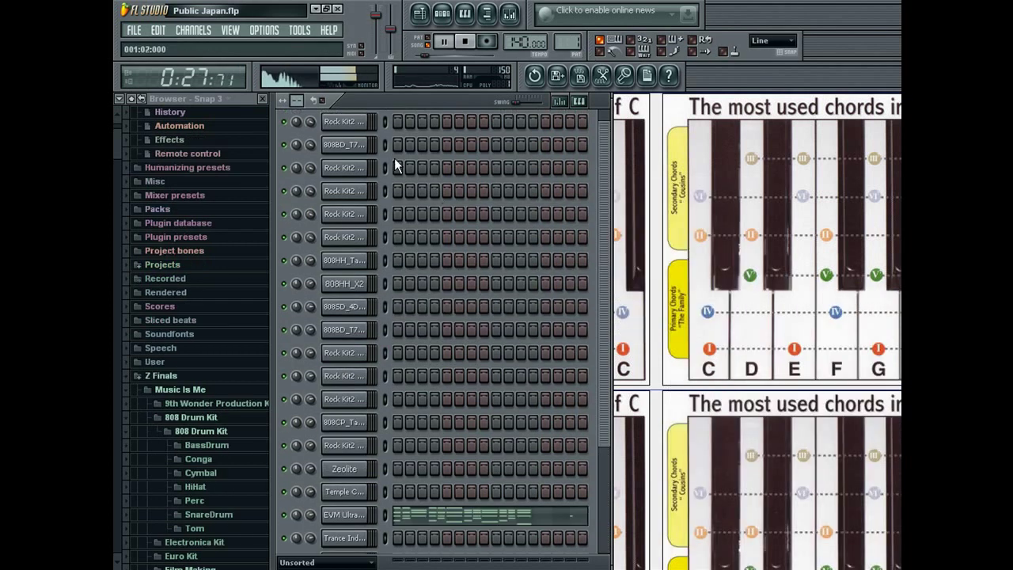
Save the project and delete the unused sampler channels at the end of the channel rack
click(136, 30)
click(161, 94)
drag(605, 272, 597, 395)
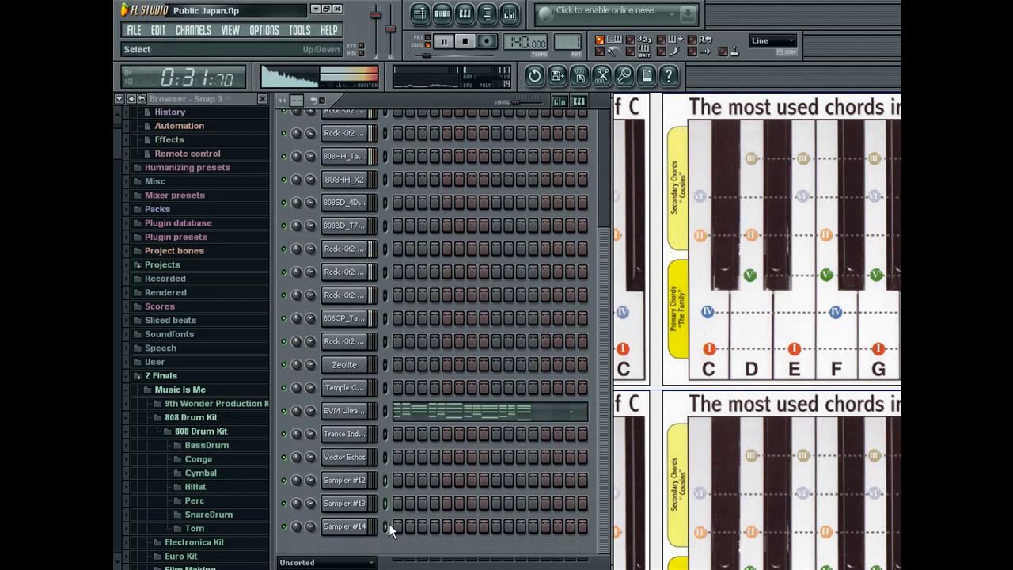
key(alt+Delete)
key(Return)
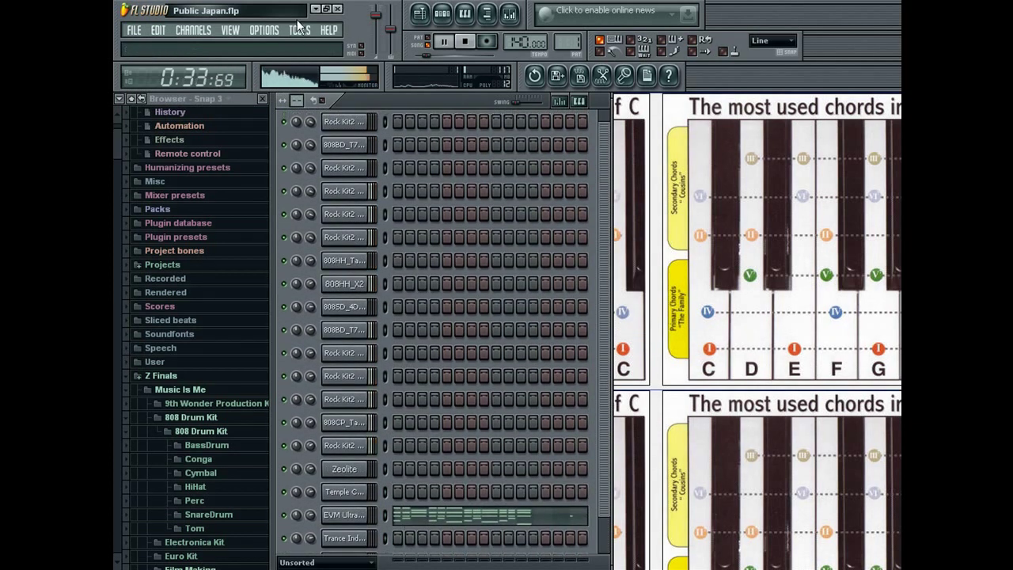
Remove the Public Japan clip at bar 17 of the playlist, put it back and close its channel settings
key(F5)
click(400, 117)
click(304, 102)
right_click(659, 160)
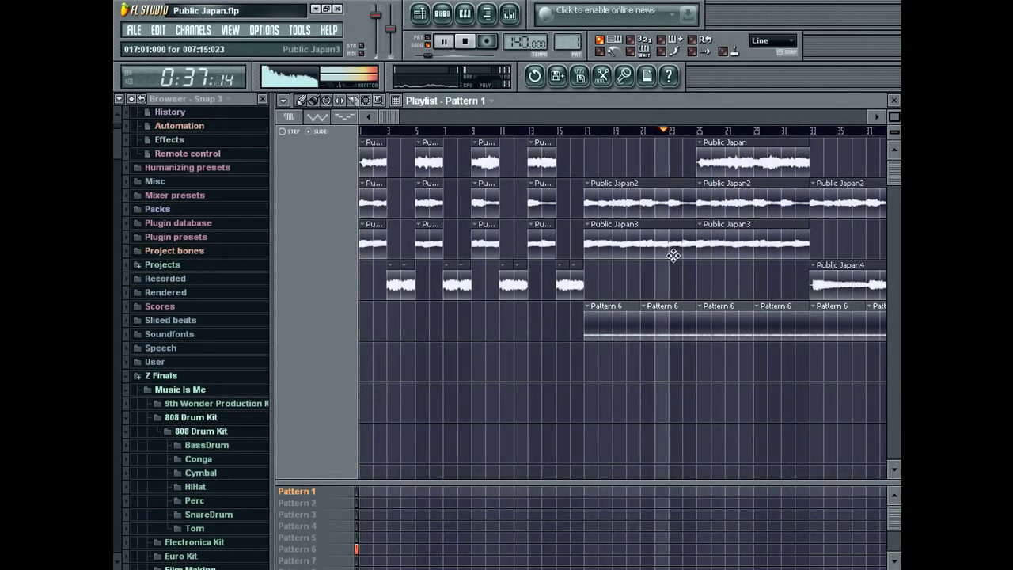
double_click(672, 253)
double_click(642, 156)
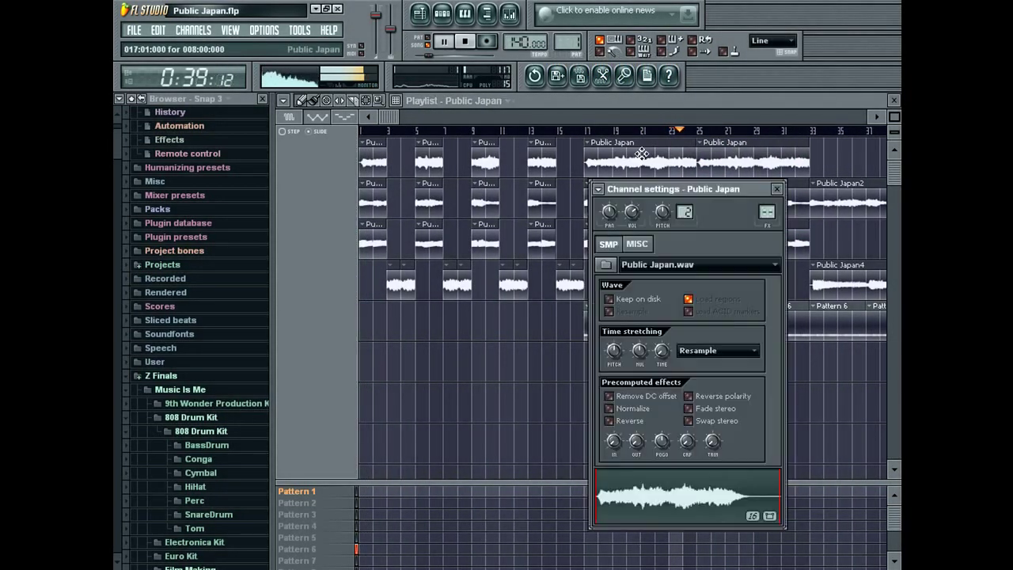
click(777, 189)
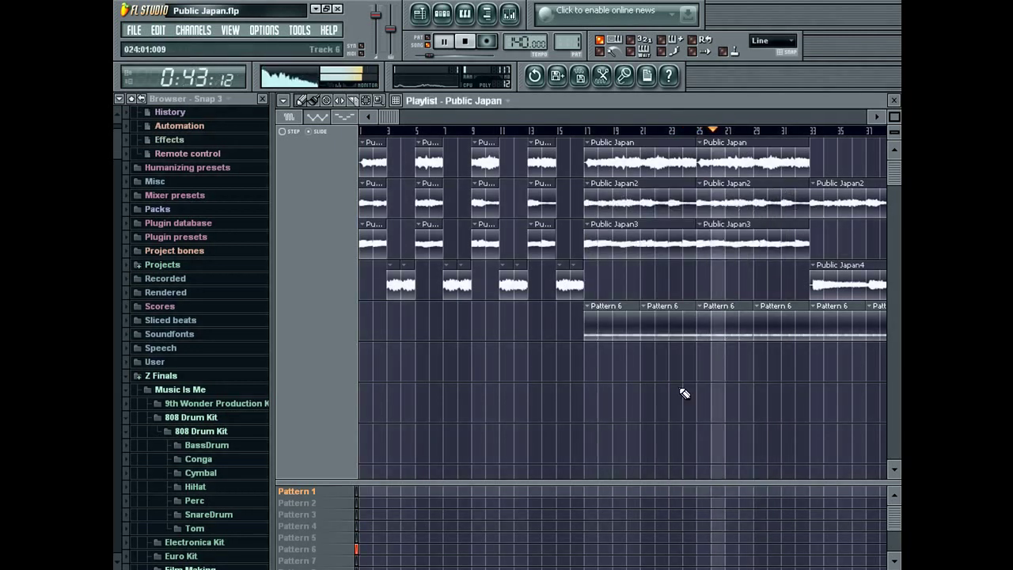
Browse the 9th Wonder Production Kit and expand its 9th Wonder Vol. 2 folder
click(219, 404)
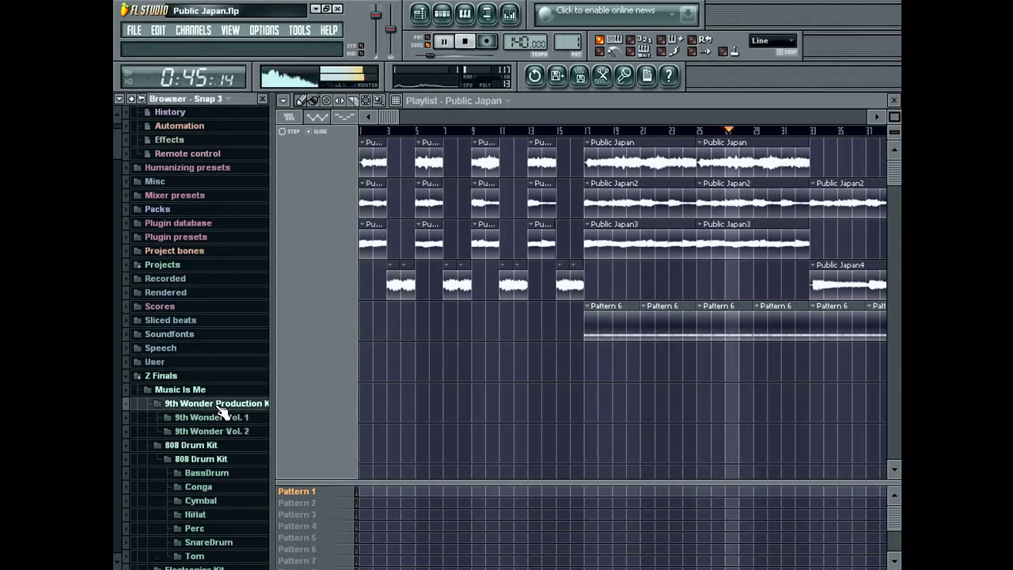
click(210, 417)
click(236, 418)
click(231, 431)
Clone the first Rock Kit2 channel in Pattern 6 and load the Bl_K kick from the Kicks folder into the clone
double_click(702, 312)
click(894, 100)
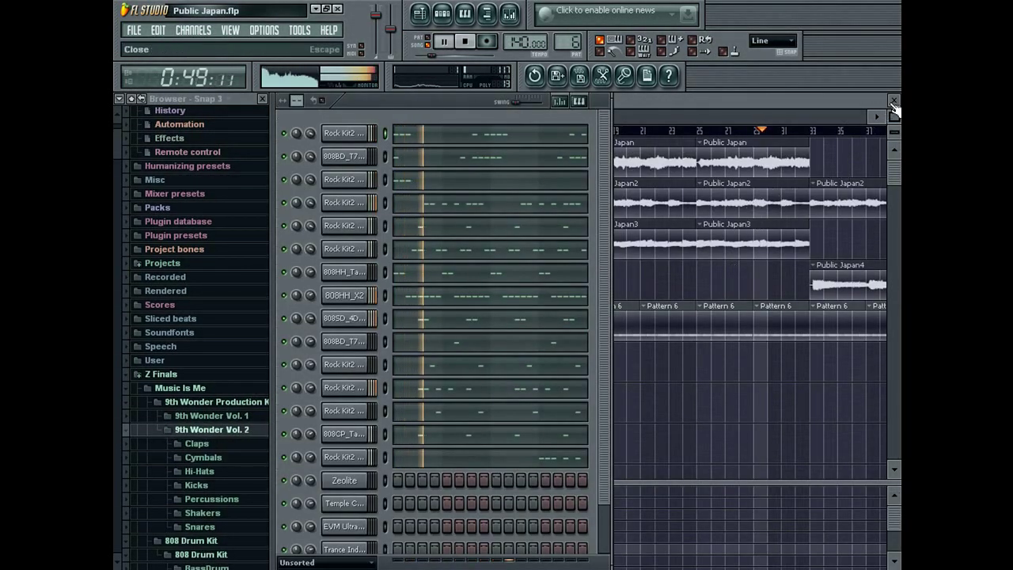
right_click(360, 133)
click(392, 301)
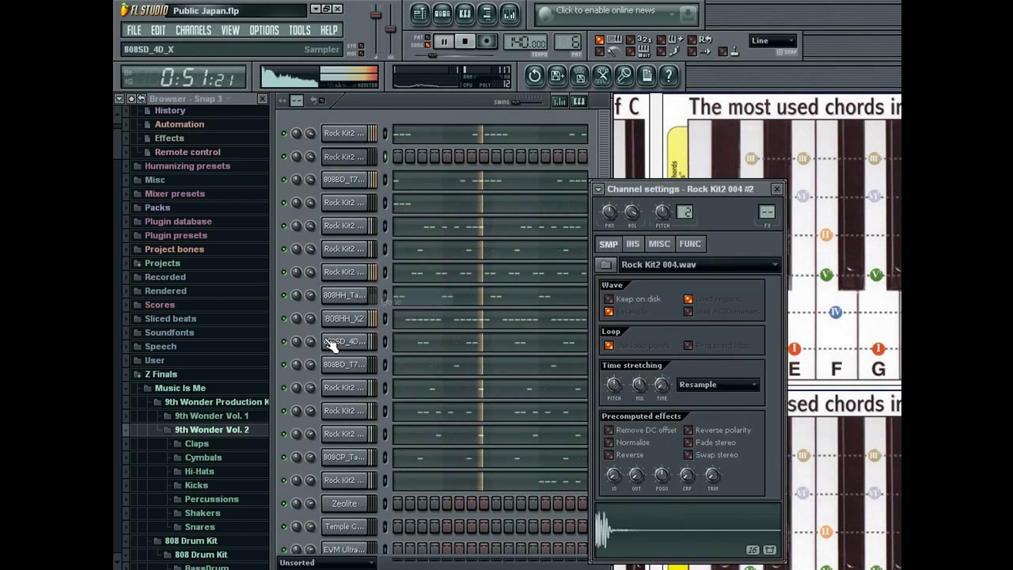
click(197, 485)
click(193, 225)
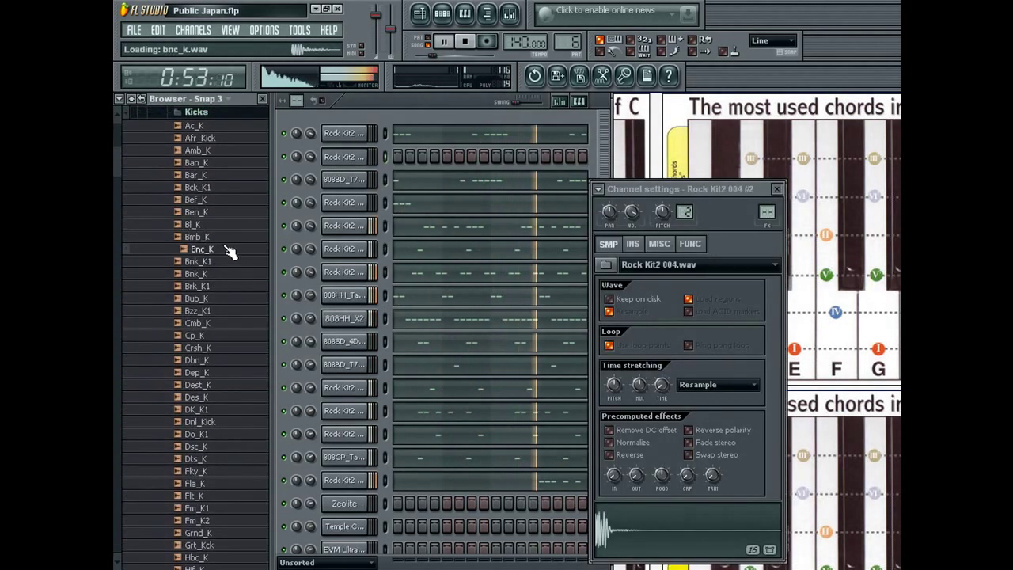
Copy the first Rock Kit2 channel's notes into the Bl_K channel, check them in the piano roll and compare both sounds
click(346, 135)
click(347, 136)
key(ctrl+c)
click(350, 159)
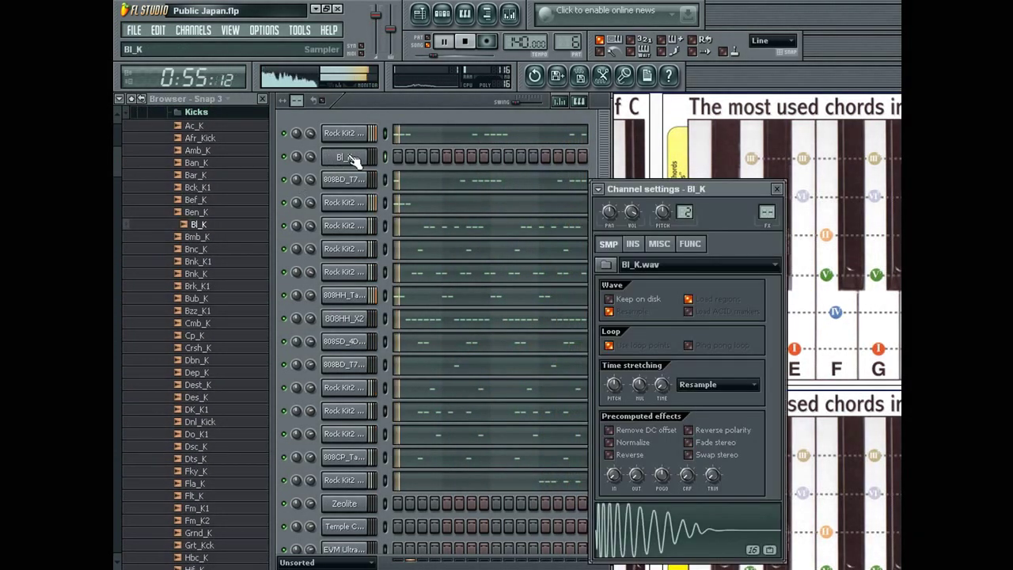
click(350, 160)
key(ctrl+v)
click(412, 159)
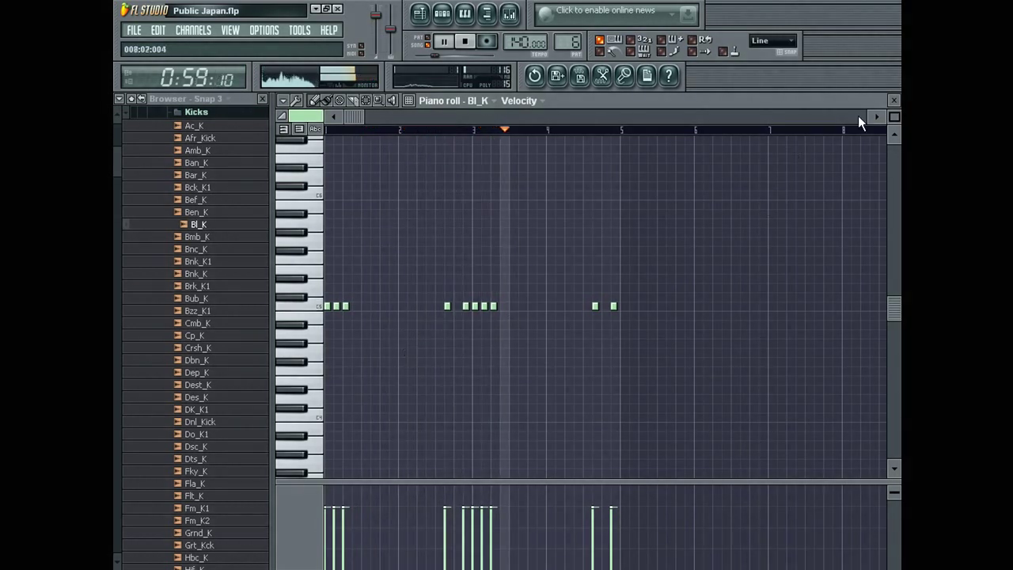
click(893, 101)
click(346, 136)
click(346, 156)
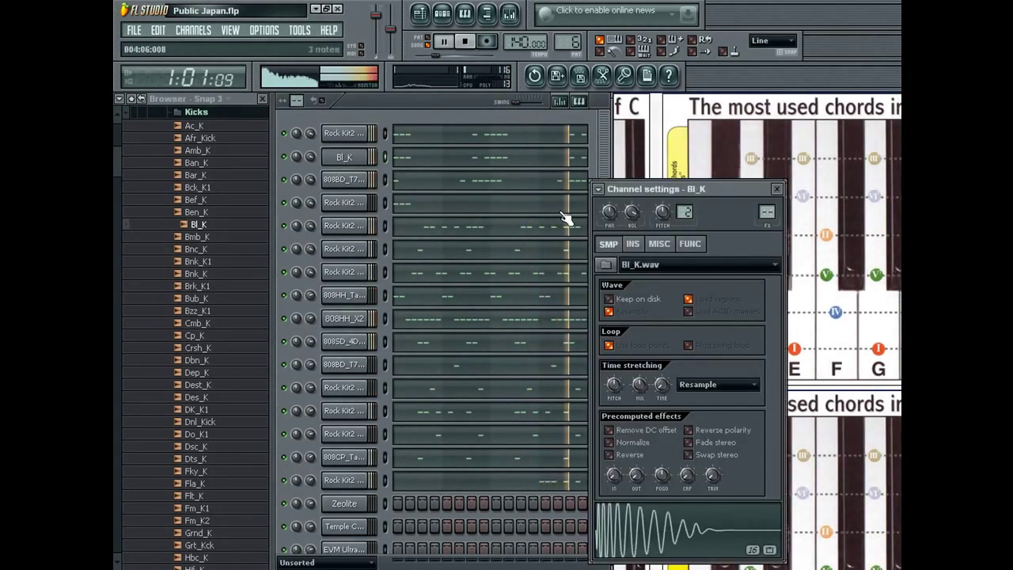
Try the Bmb_K, Ben_K, Bef_K and Bck_K1 kicks as the sample of the cloned channel
click(659, 243)
click(201, 225)
click(204, 236)
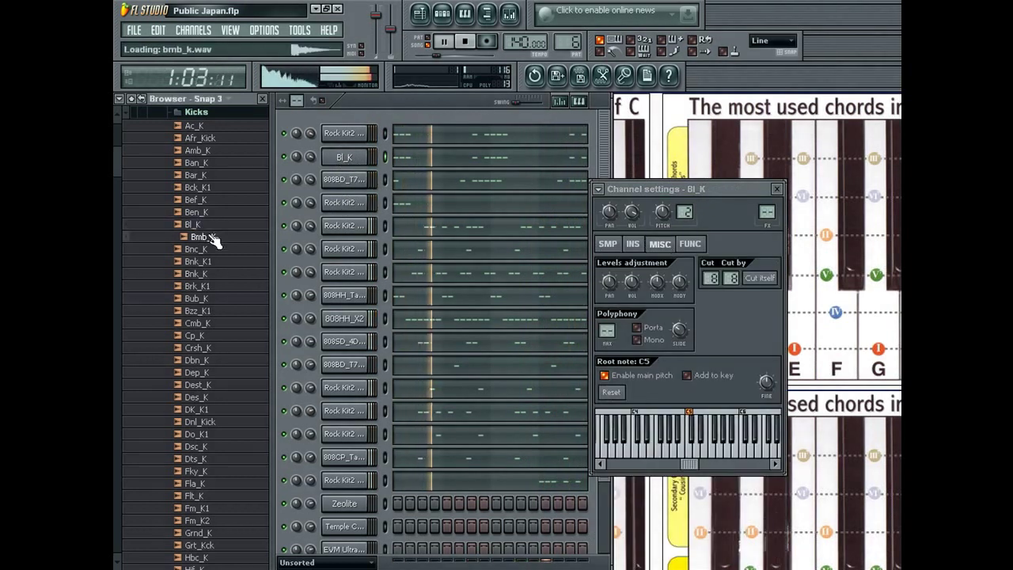
click(221, 214)
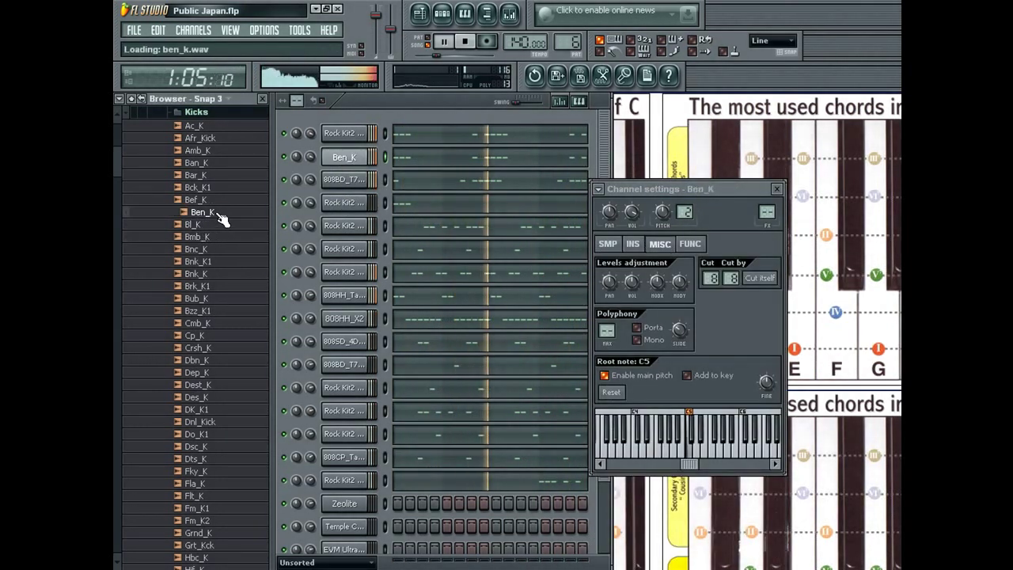
click(224, 202)
click(226, 190)
click(229, 194)
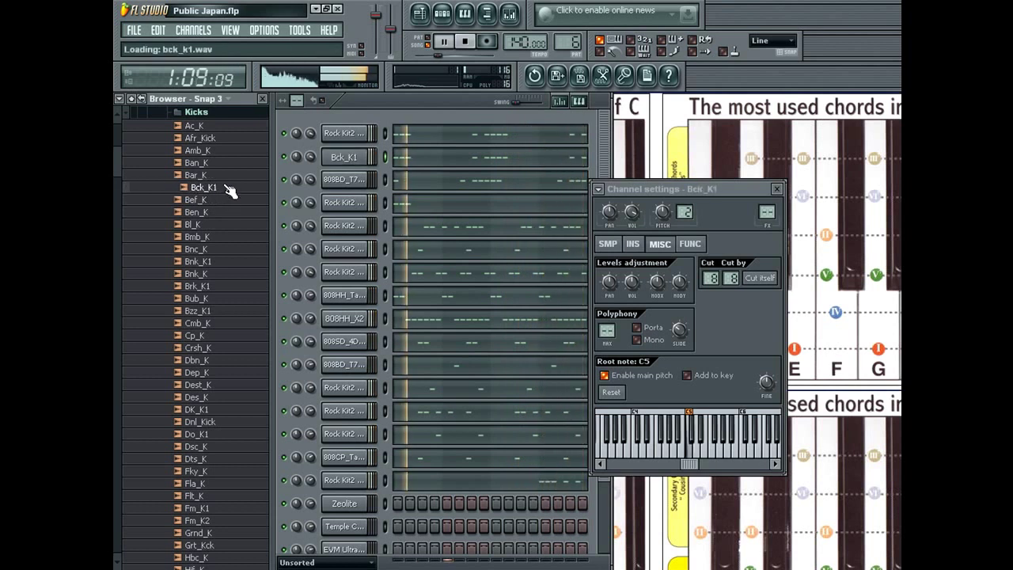
Set the cloned kick channel's volume to about 81% and, after trying Brk_K1, load Bub_K as its sample
drag(312, 158, 323, 154)
click(212, 275)
click(212, 288)
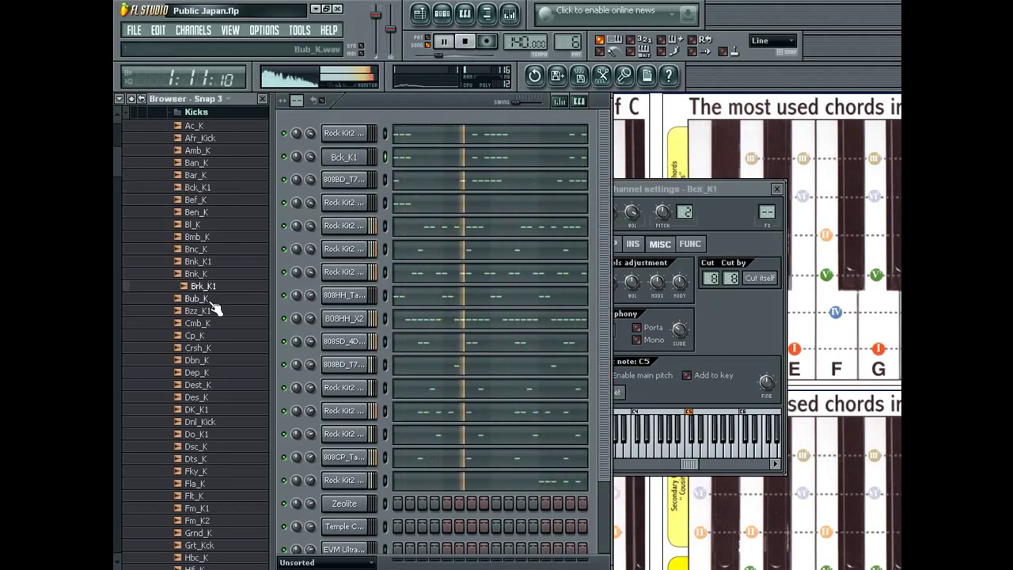
middle_click(212, 290)
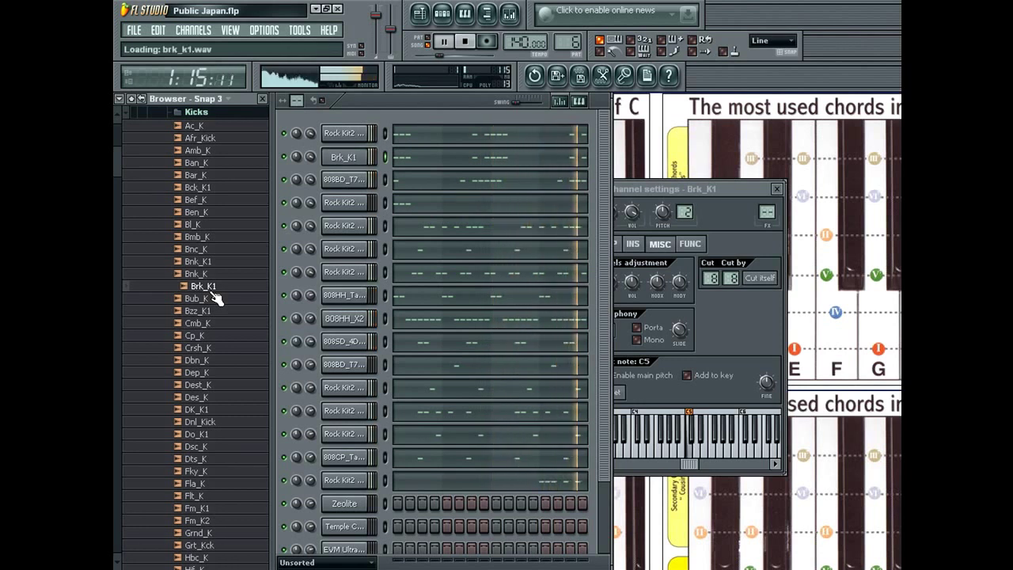
mouse_move(311, 158)
mouse_down()
mouse_move(311, 168)
mouse_move(297, 158)
mouse_move(313, 154)
mouse_up()
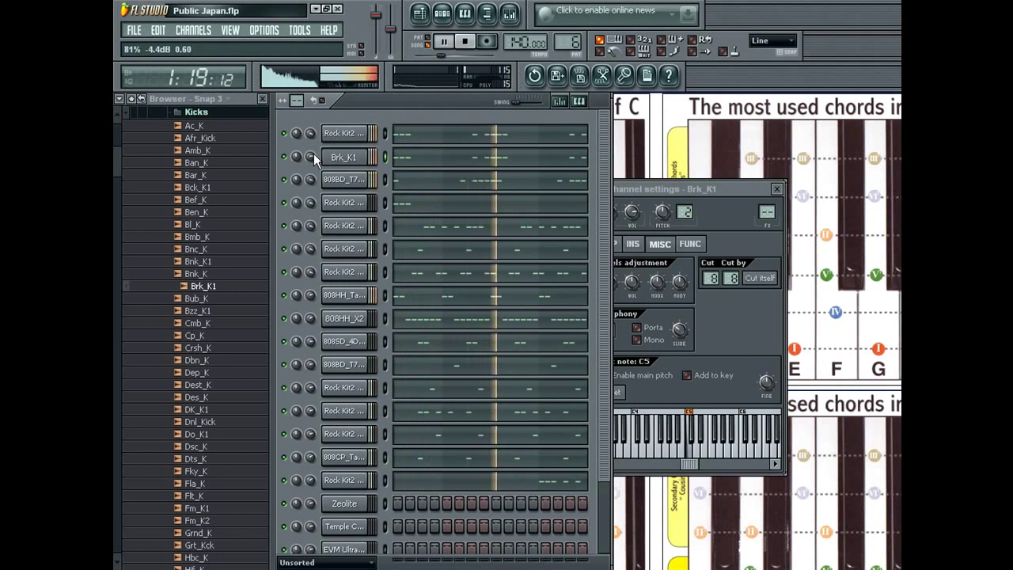
click(228, 302)
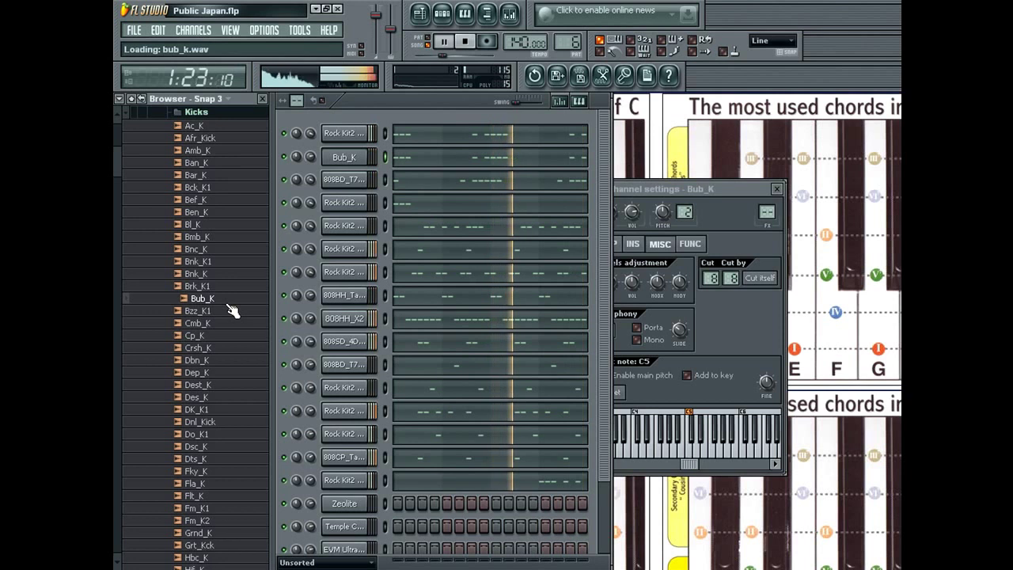
Route the Bub_K channel to mixer track 3, adjust the mixer settings and close the channel settings
click(766, 209)
drag(766, 210, 766, 198)
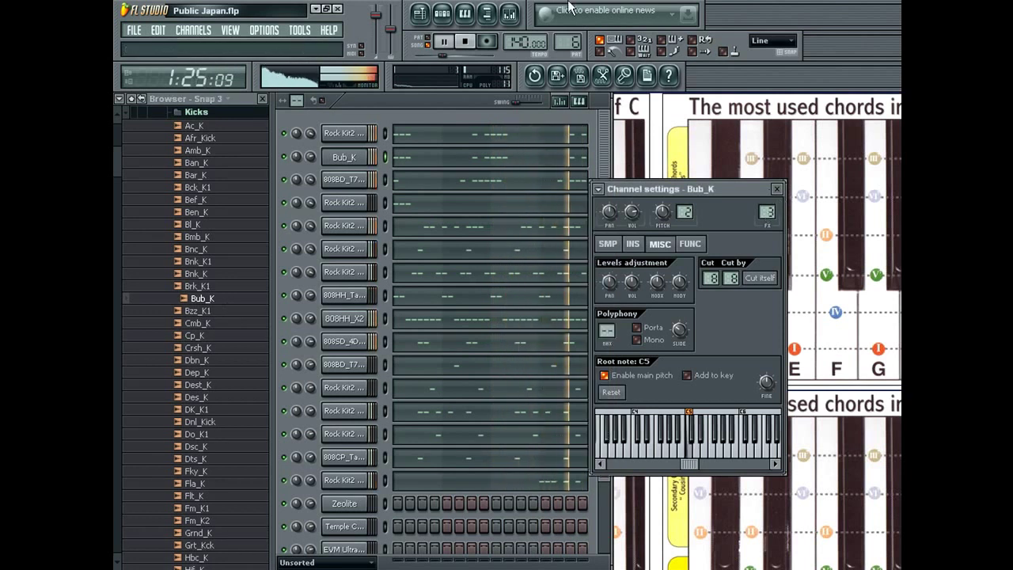
click(508, 14)
drag(698, 480, 698, 474)
drag(697, 521, 697, 552)
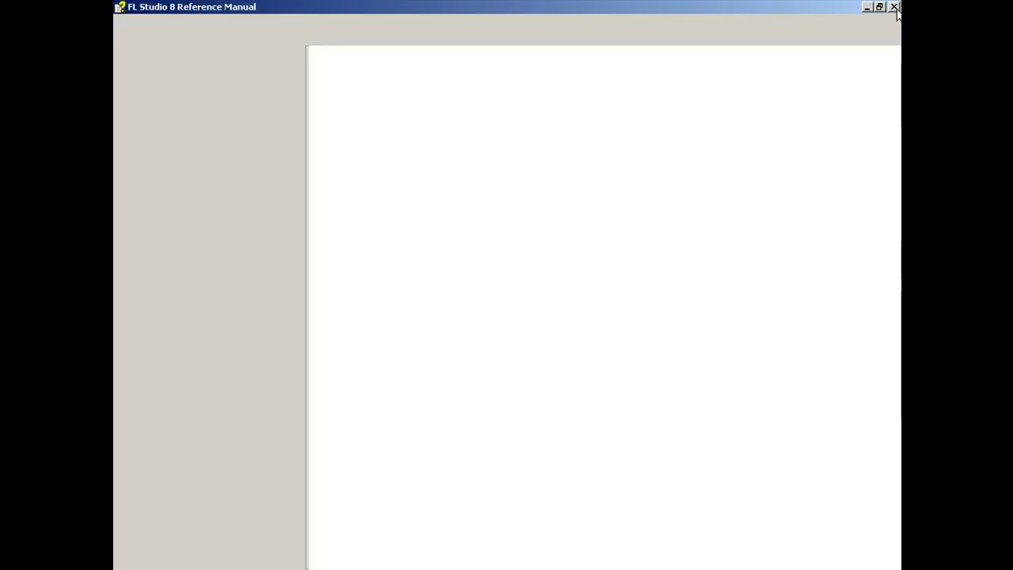
click(894, 7)
click(756, 289)
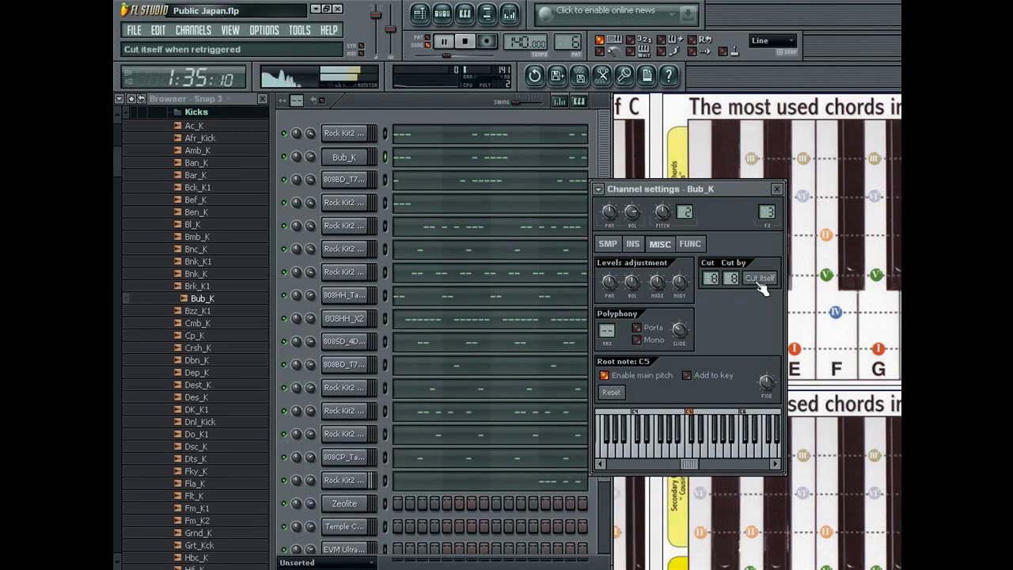
click(778, 190)
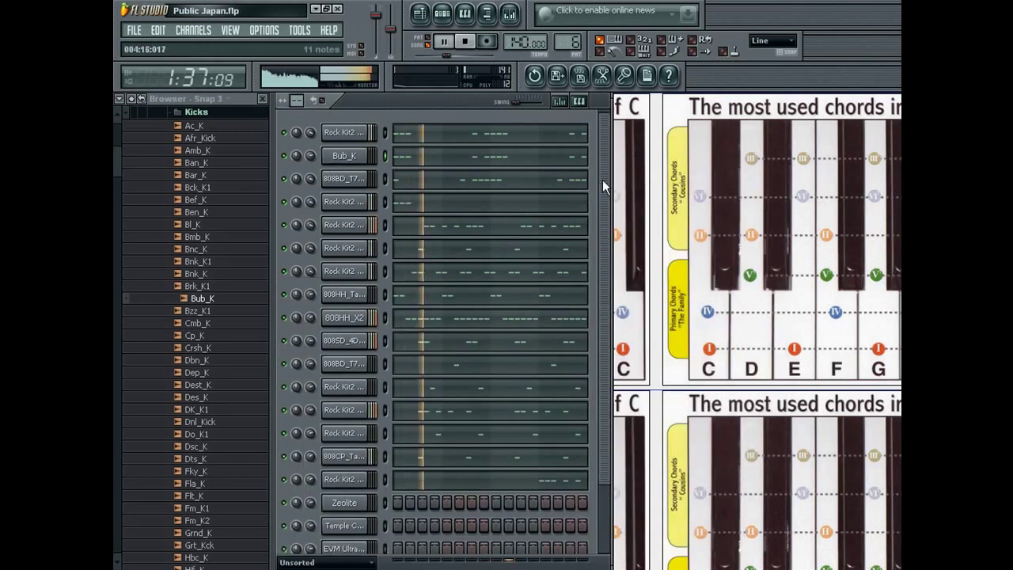
Look over the channel rack, save the project and collapse the browser's folder structure
scroll(606, 174, down, 3)
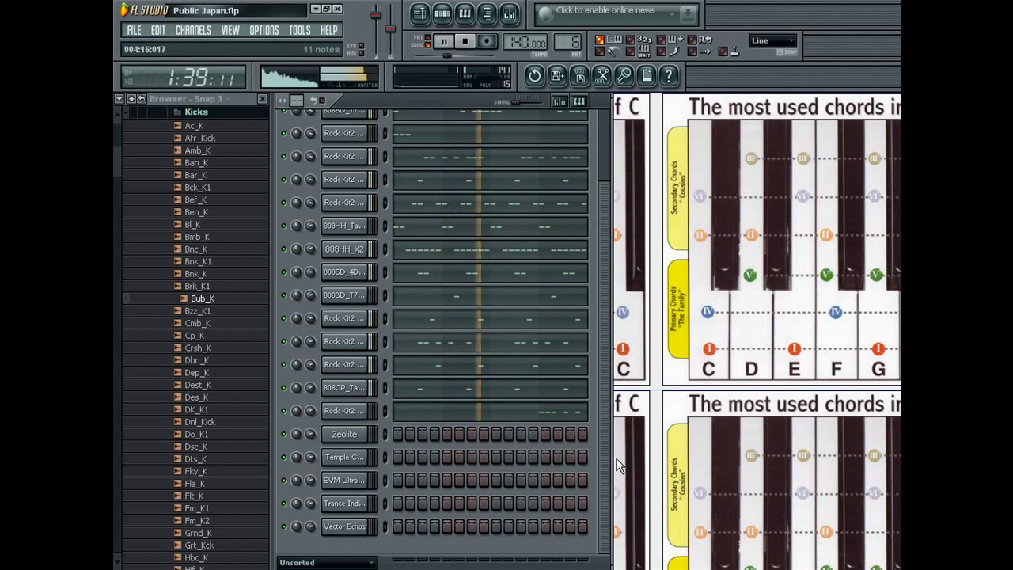
scroll(607, 301, up, 3)
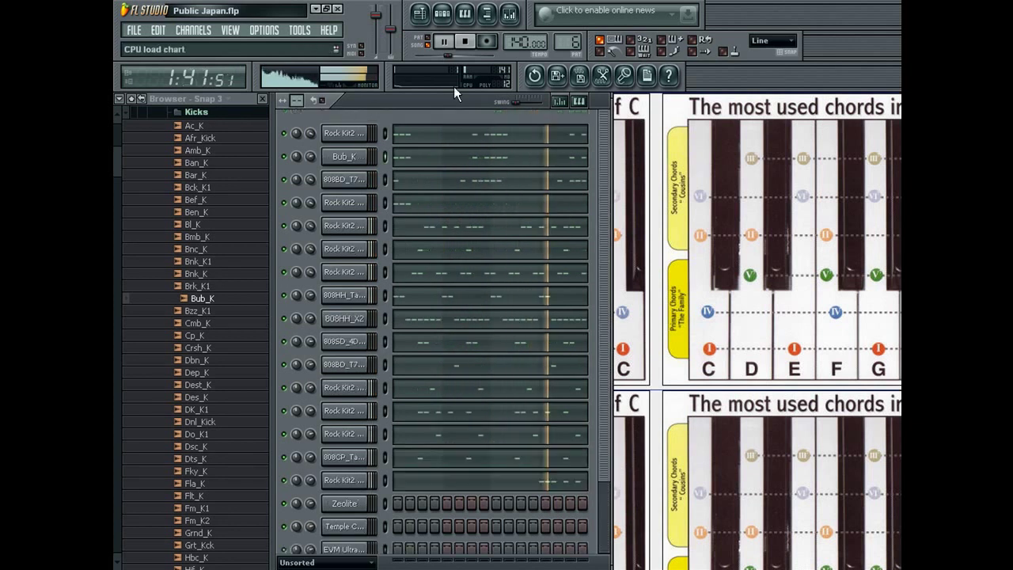
click(135, 32)
click(147, 95)
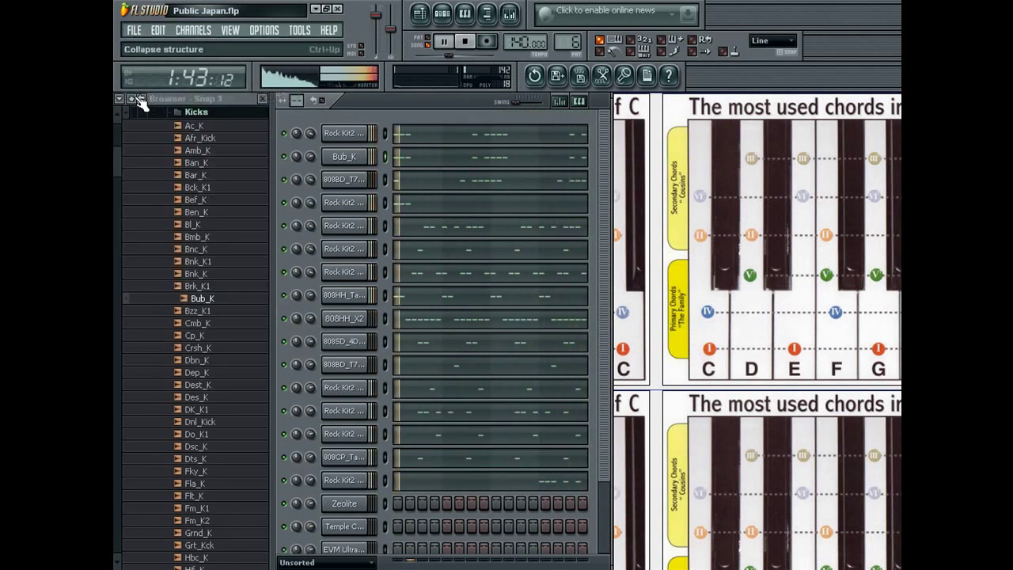
click(134, 98)
Set the Public Japan3 audio clip's channel volume to about 92% from its clips after bar 57 in the playlist
click(420, 14)
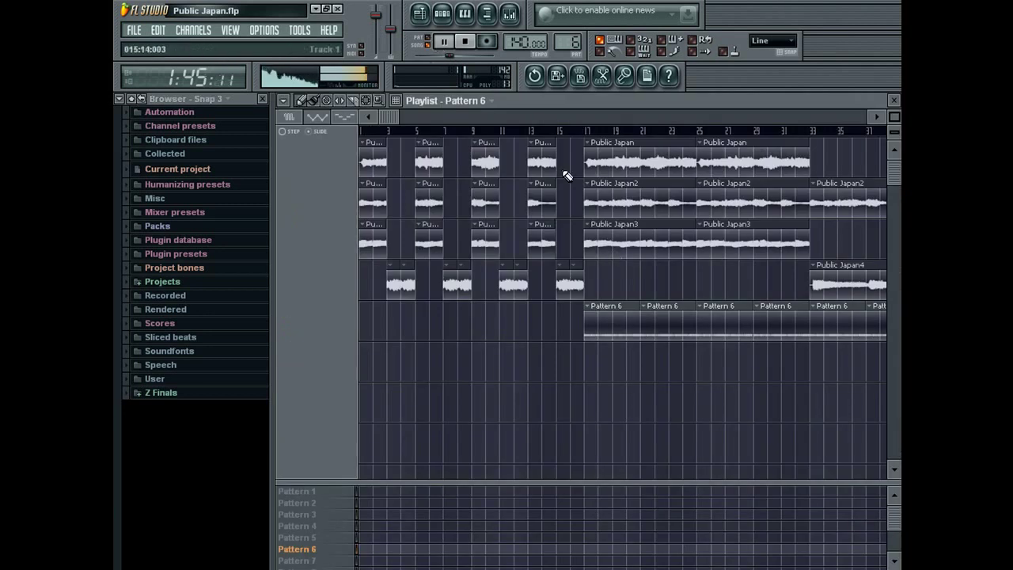
drag(507, 115, 531, 119)
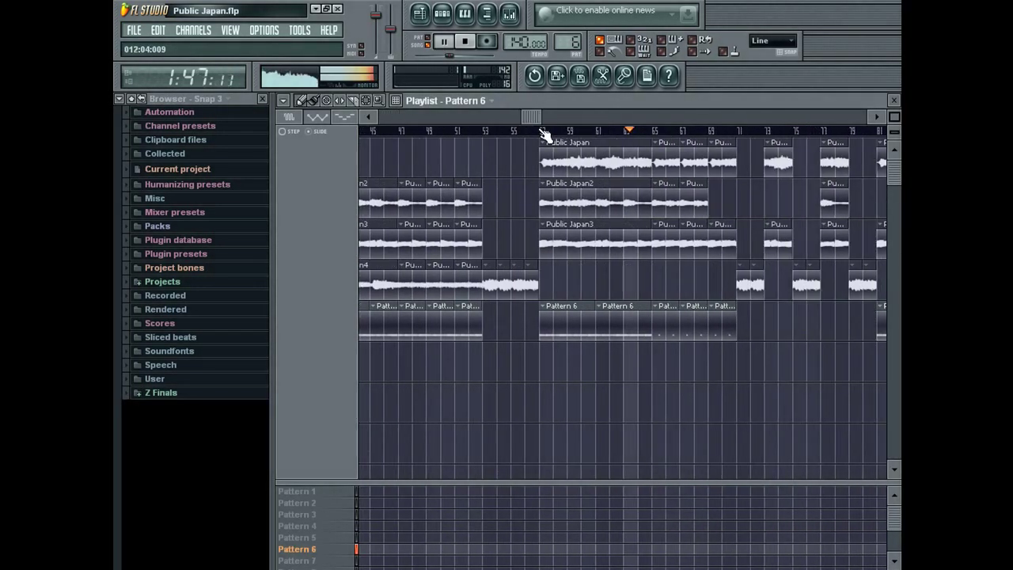
double_click(646, 240)
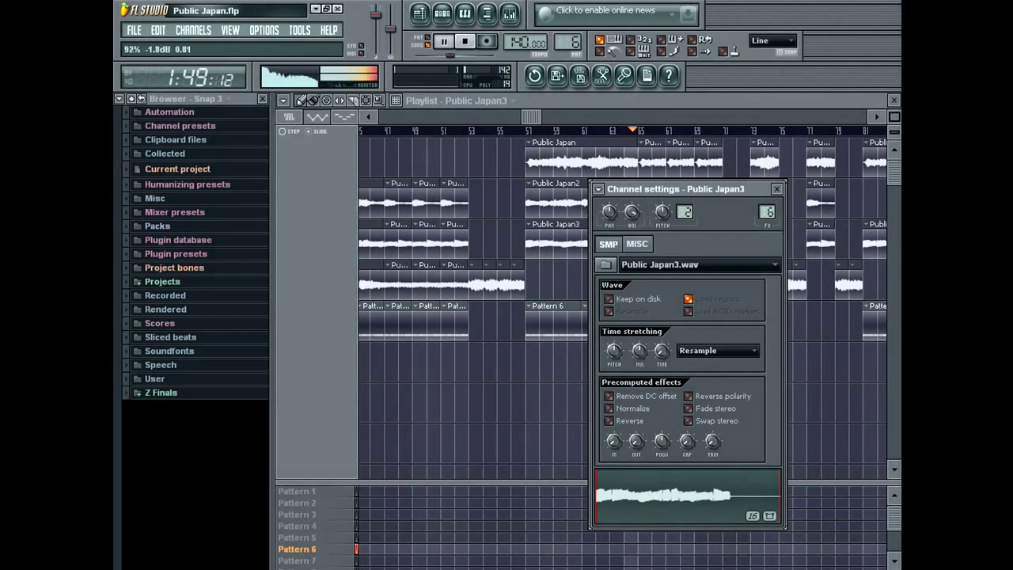
right_click(578, 287)
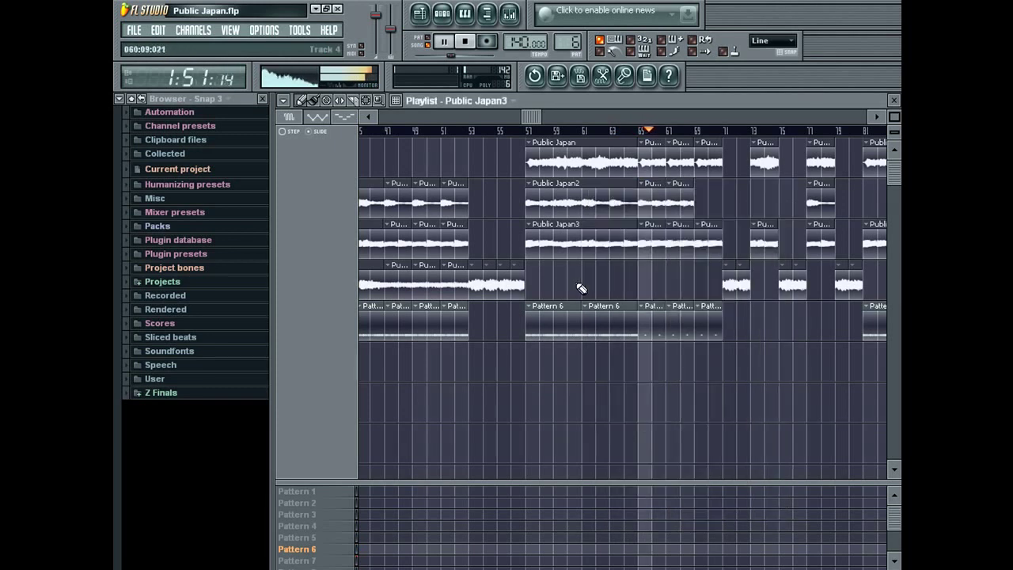
right_click(654, 250)
key(ctrl+z)
double_click(652, 243)
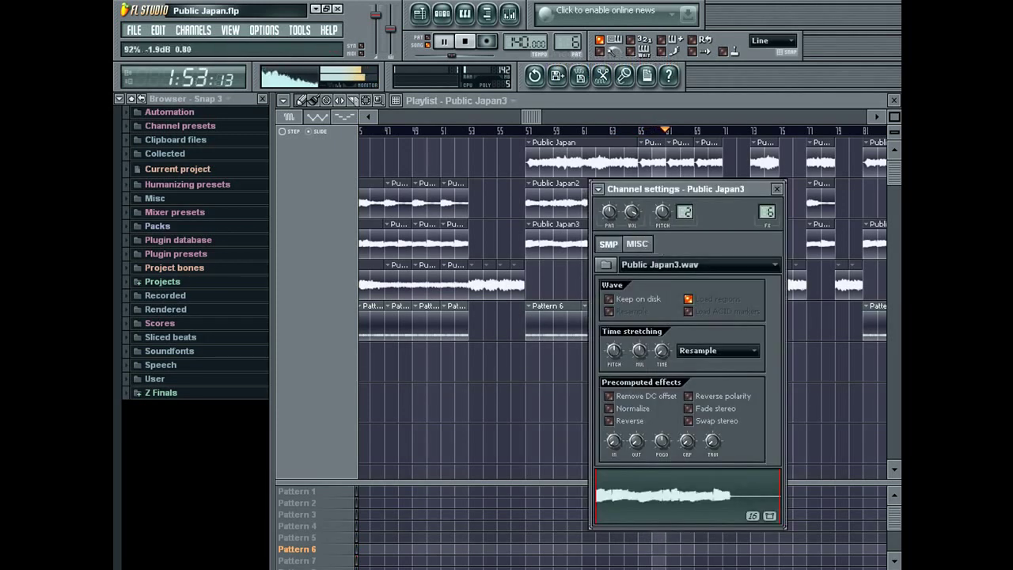
click(632, 212)
click(776, 189)
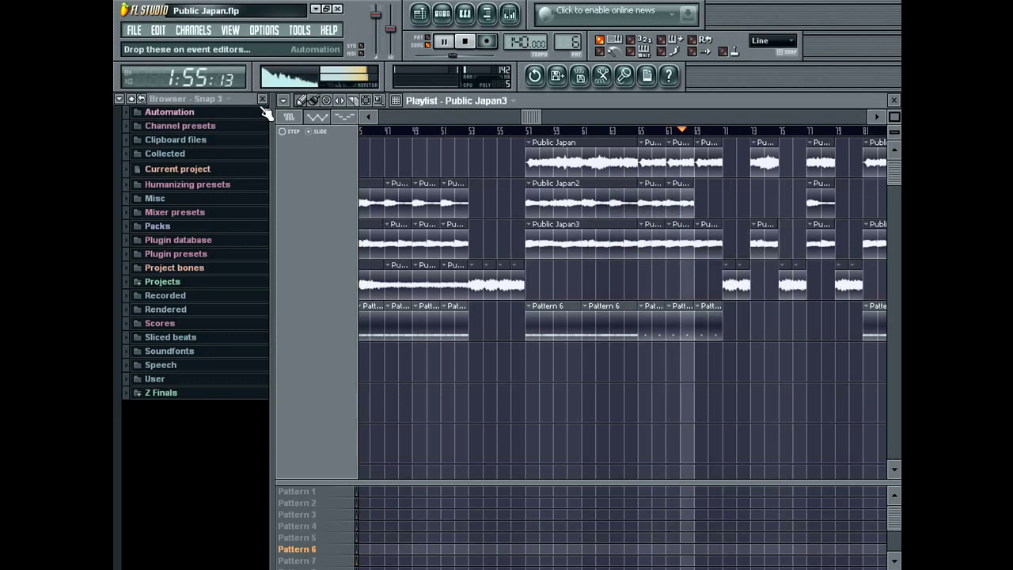
Close the playlist, switch the channel rack's filter to All and bring the browser back after hiding it
click(262, 98)
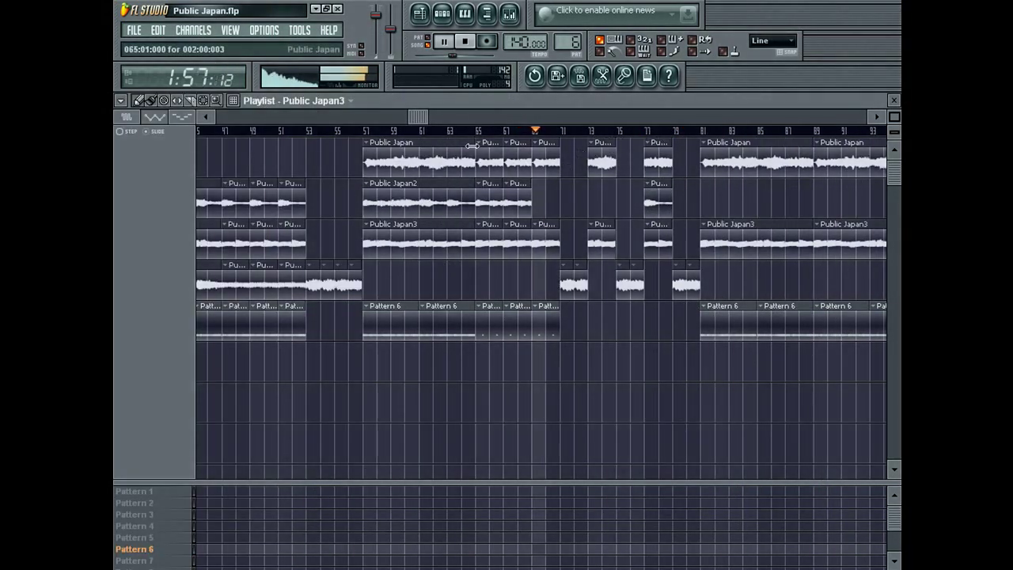
drag(434, 117, 489, 114)
click(895, 101)
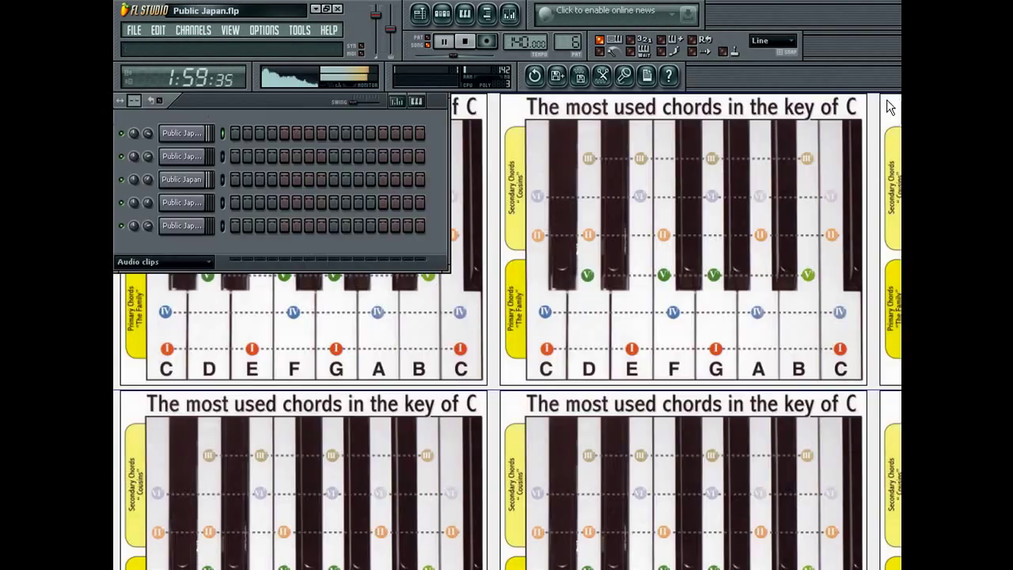
click(164, 260)
click(173, 277)
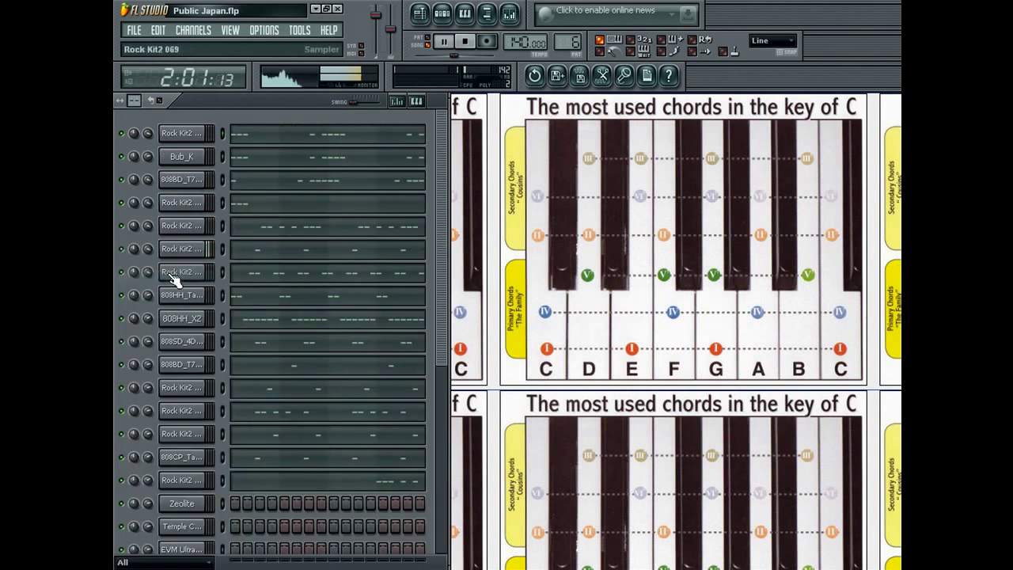
click(486, 13)
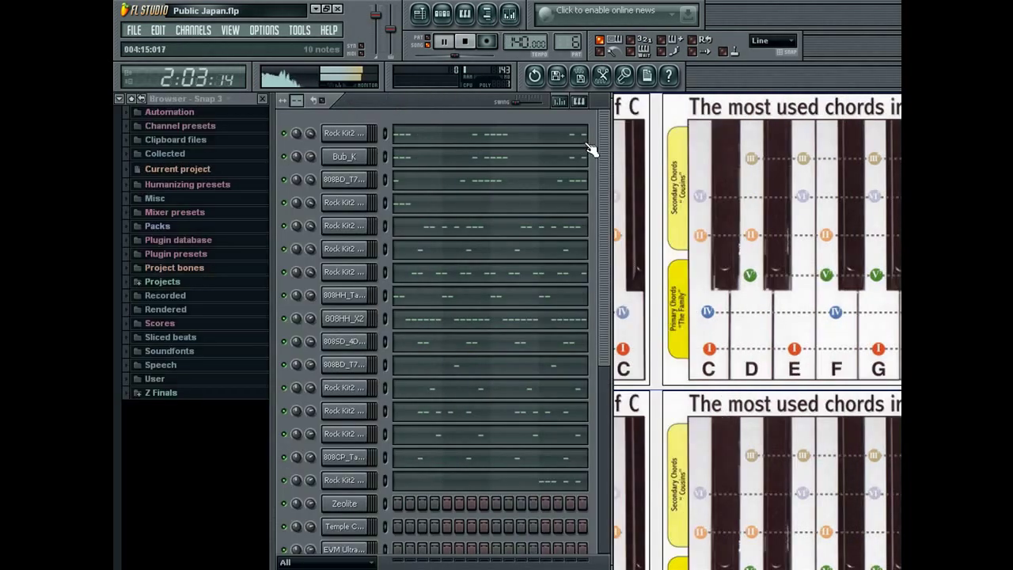
Look through the remaining channels and the samples in the browser's Z Finals folder
drag(603, 143, 587, 556)
click(195, 398)
click(190, 421)
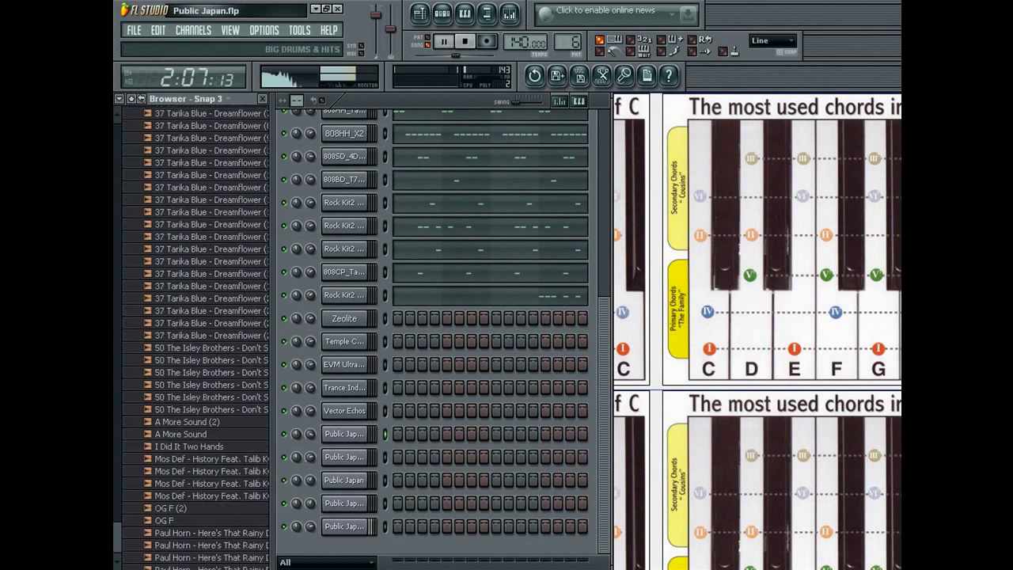
Create a master volume automation clip over bars 129 to 145 in the playlist and lower its end point for a fade-out
click(420, 13)
drag(516, 116, 778, 118)
drag(463, 132, 685, 131)
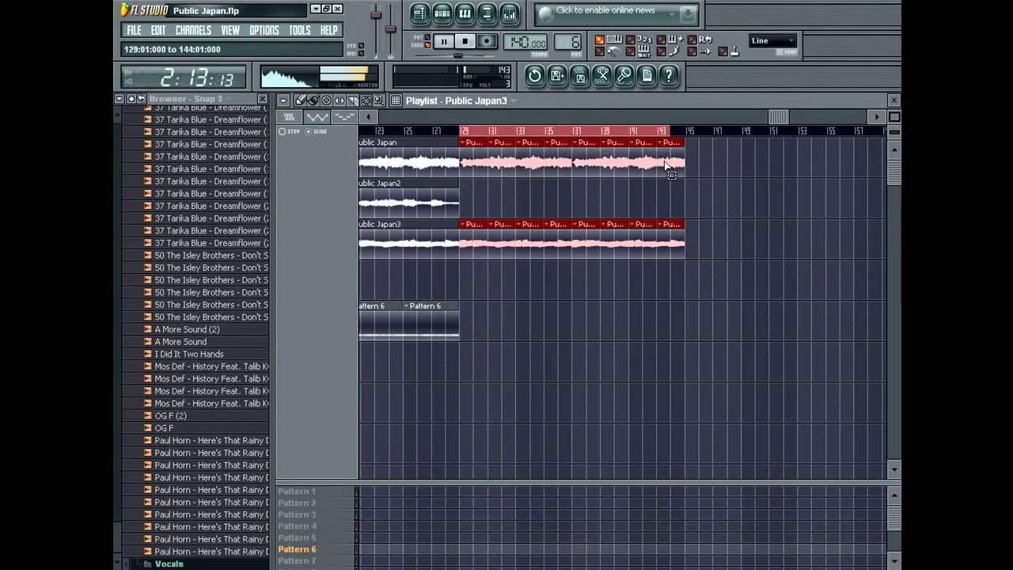
right_click(376, 14)
click(413, 106)
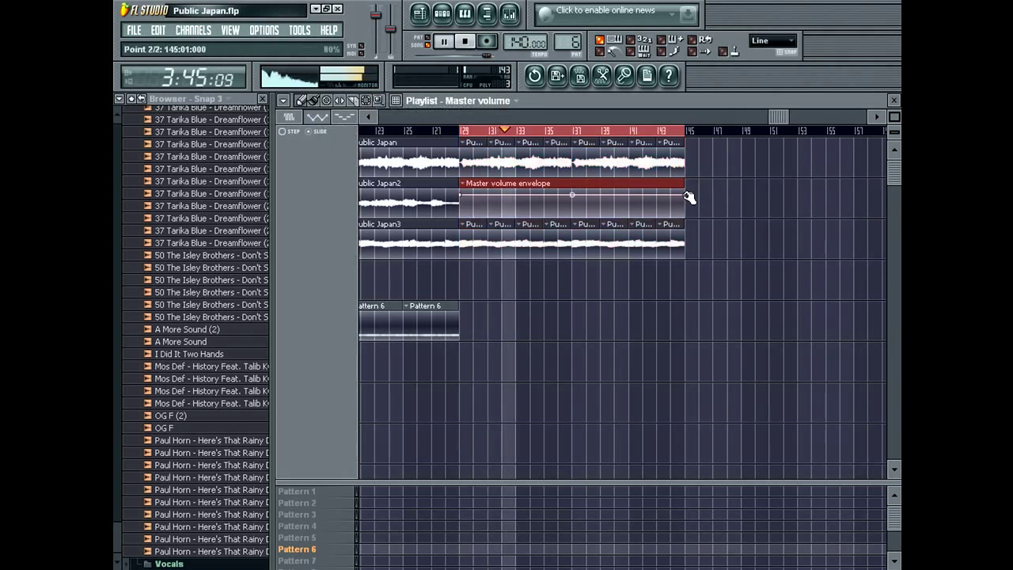
drag(689, 198, 690, 230)
right_click(496, 132)
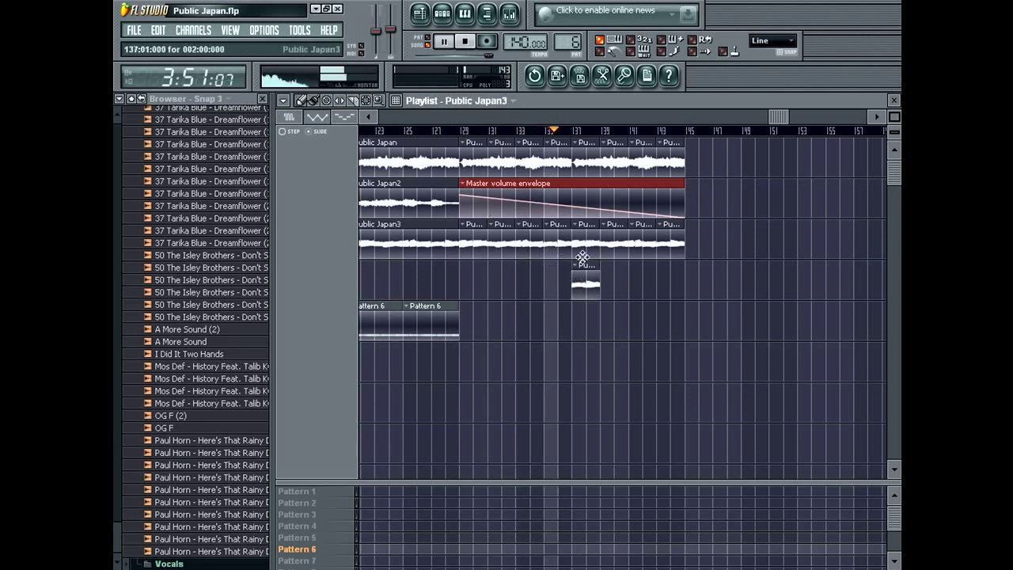
Try the bar 143 Public Japan3 clip on the fourth track and return it and the bar 137 clip to the third track
drag(590, 239, 675, 278)
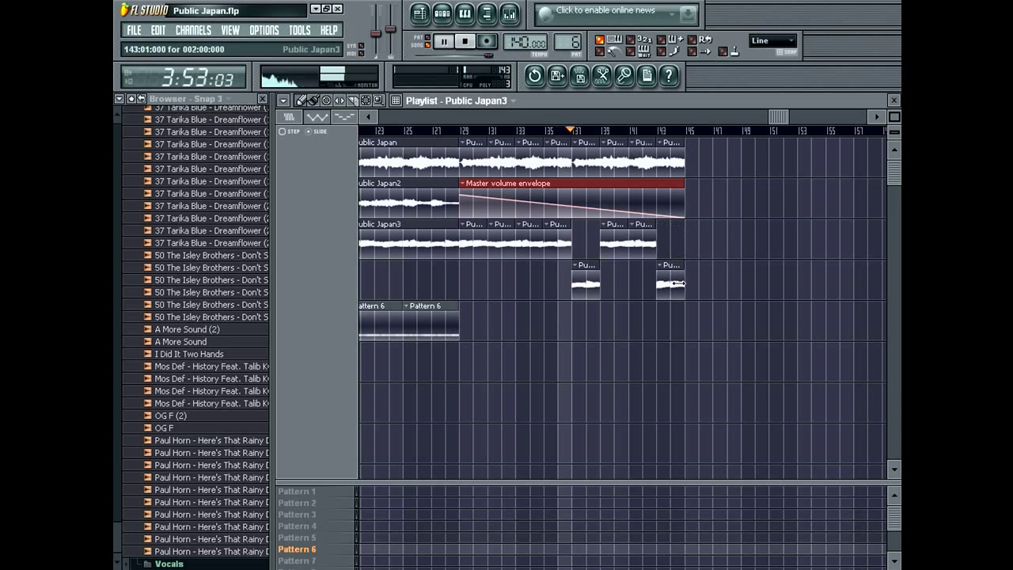
drag(671, 251, 671, 242)
drag(586, 277, 585, 236)
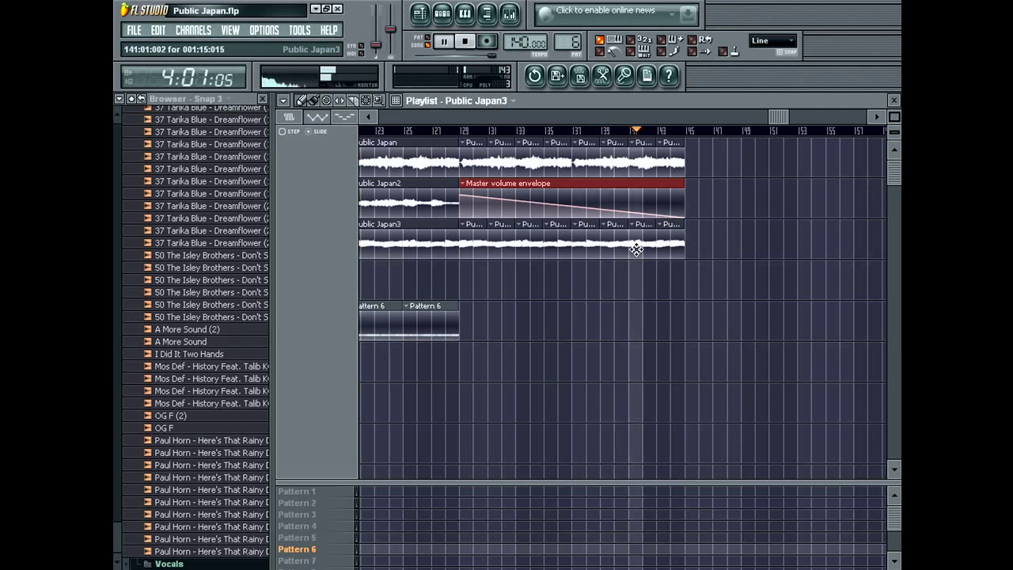
Add the A More Sound (2) sample at the playlist's start on the fourth track and shift the rest of the arrangement back to make room
drag(483, 113, 114, 262)
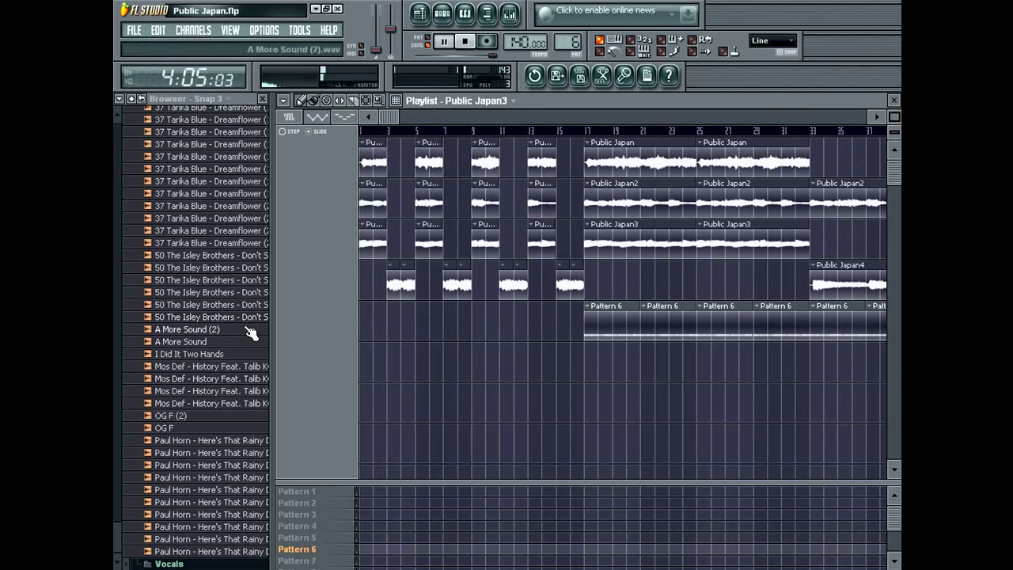
drag(246, 327, 369, 326)
key(space)
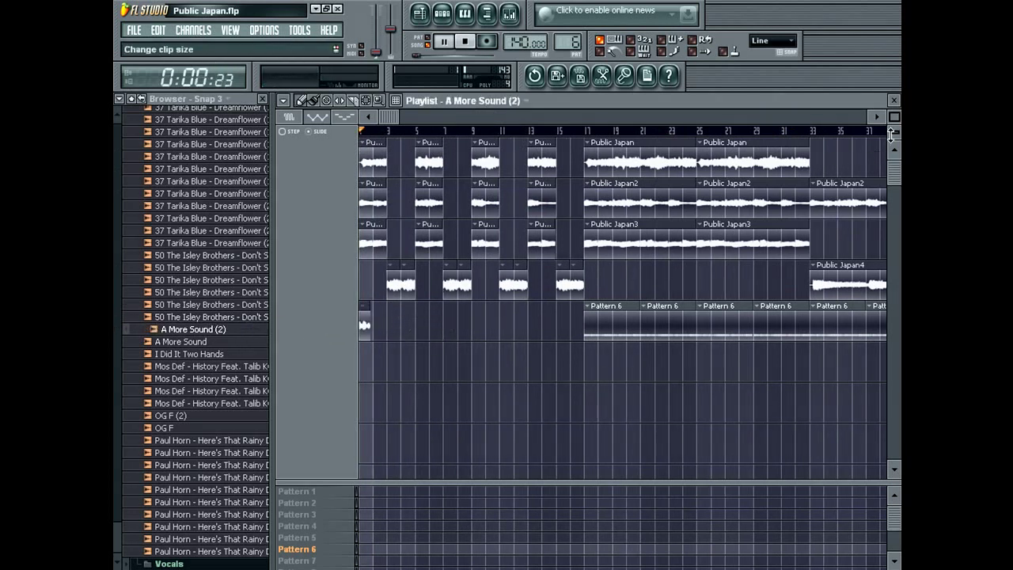
drag(894, 117, 788, 67)
key(space)
key(ctrl+a)
key(space)
key(ctrl+d)
drag(398, 310, 454, 251)
Set snapping to 1/6 step, align the A More Sound (2) clip with the start of bar 1 and nudge the other clips slightly earlier
click(772, 40)
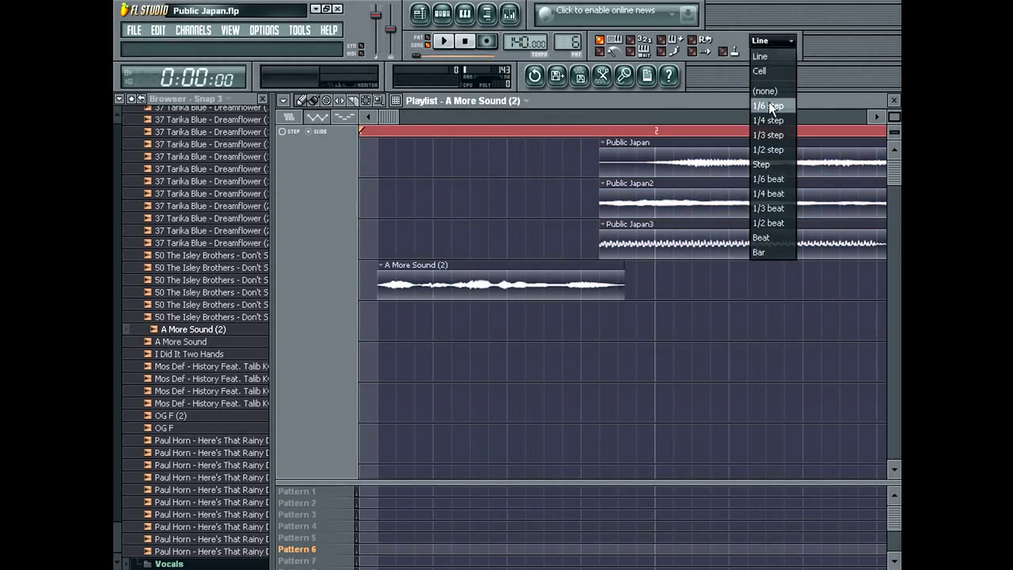
click(773, 104)
drag(521, 272, 502, 274)
key(ctrl+a)
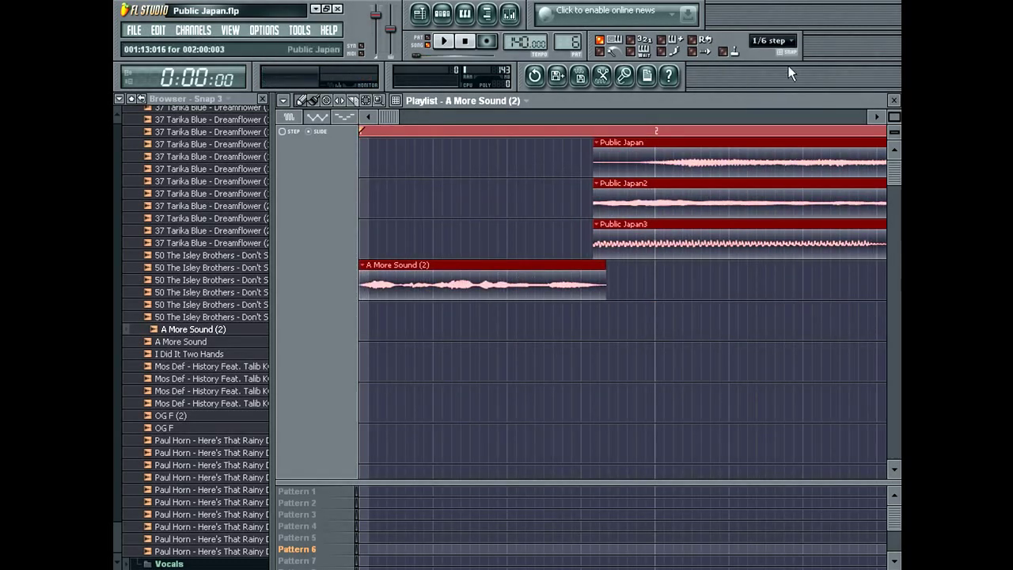
Create a short master volume automation clip at the very start of the song
click(384, 131)
right_click(389, 27)
click(426, 107)
right_click(377, 17)
click(421, 109)
Delete the second automation clip channel and set the channel rack's filter to All
key(F5)
right_click(368, 157)
click(384, 320)
click(465, 334)
click(356, 196)
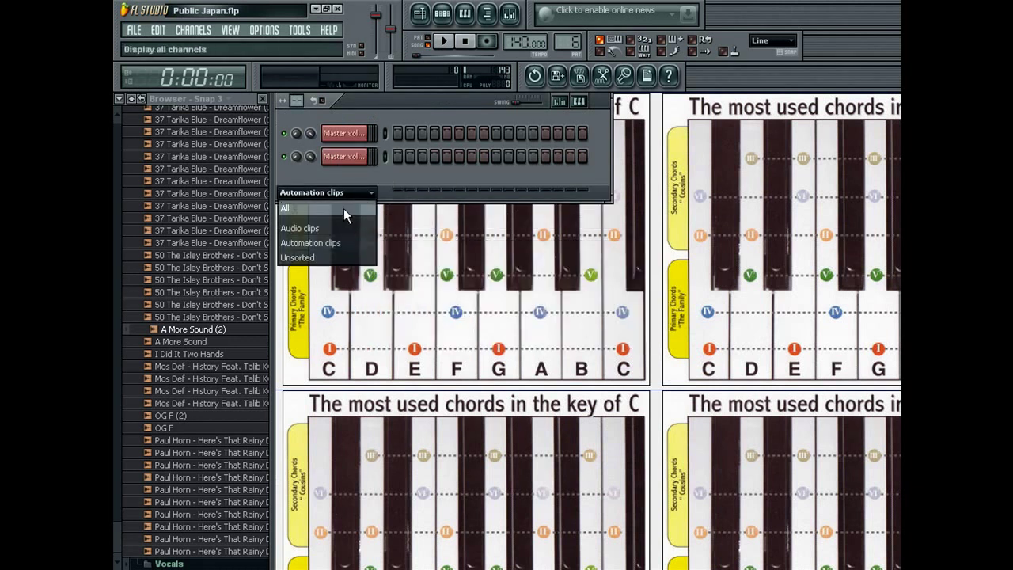
click(360, 207)
Return to the playlist and check the channel settings of the A More Sound (2) clip
click(420, 14)
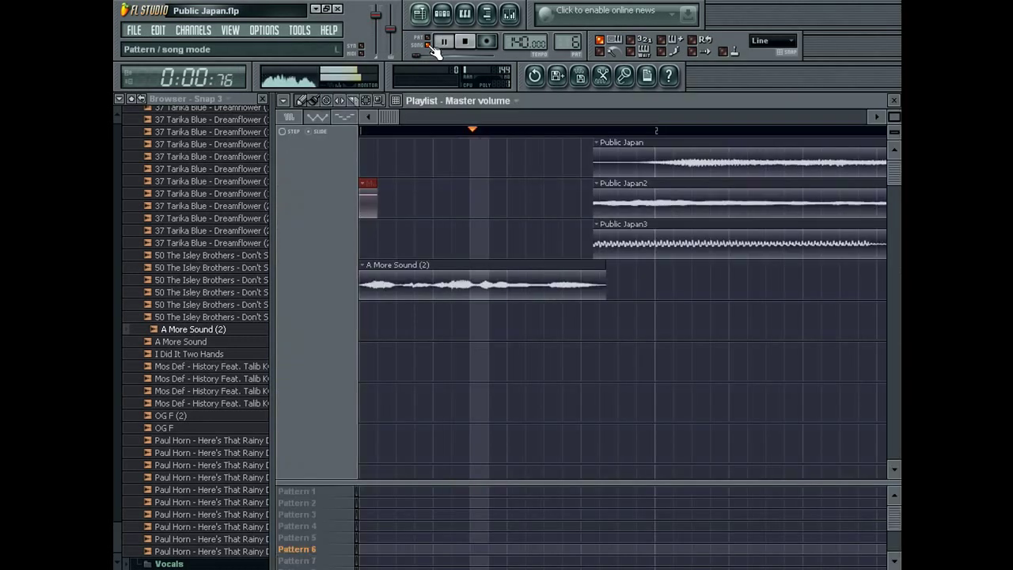
double_click(441, 264)
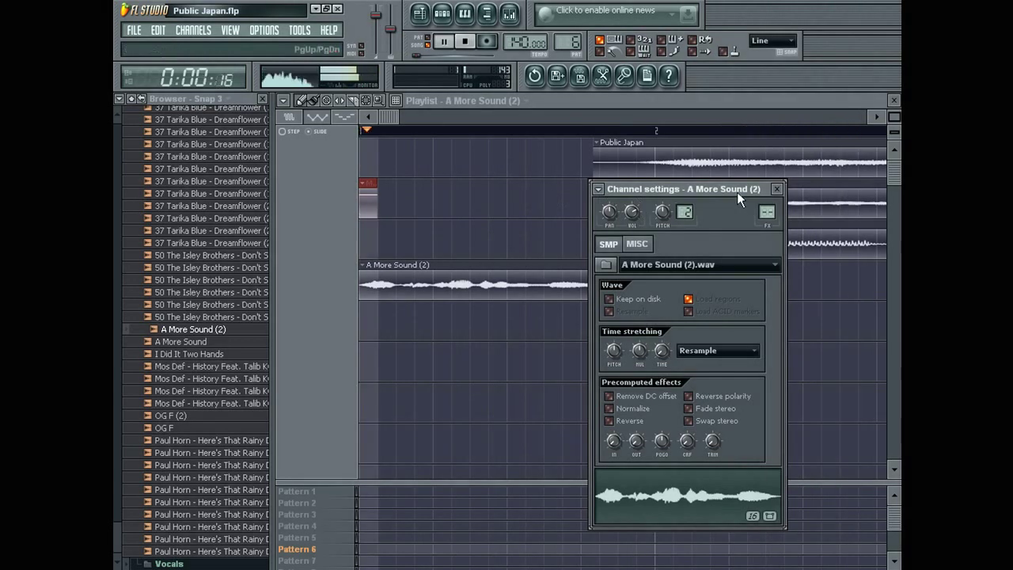
click(776, 188)
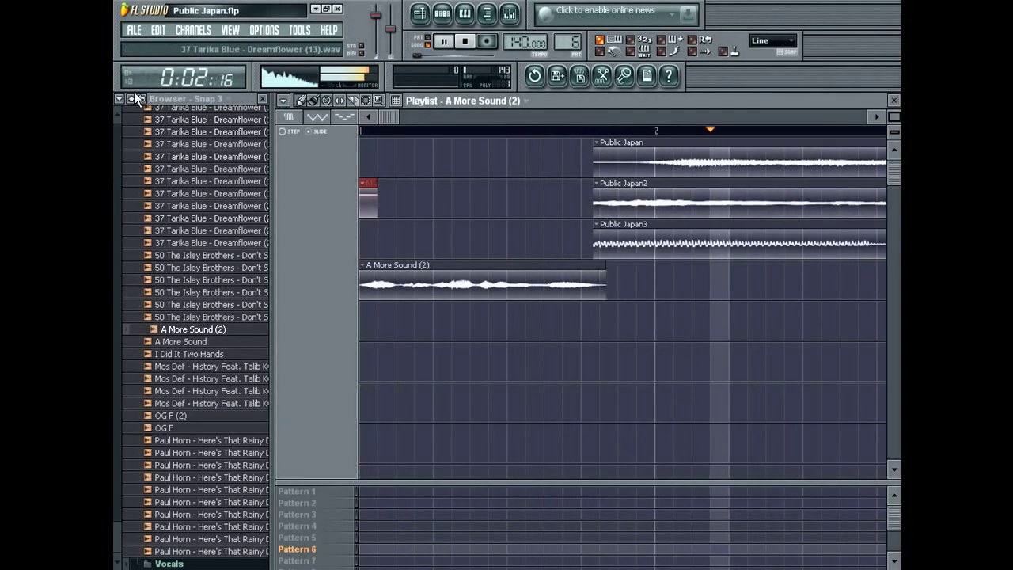
Turn snapping off to extend the A More Sound (2) clip's end slightly, and restore Line snapping
click(771, 41)
click(761, 92)
drag(601, 290, 606, 288)
click(767, 42)
click(769, 56)
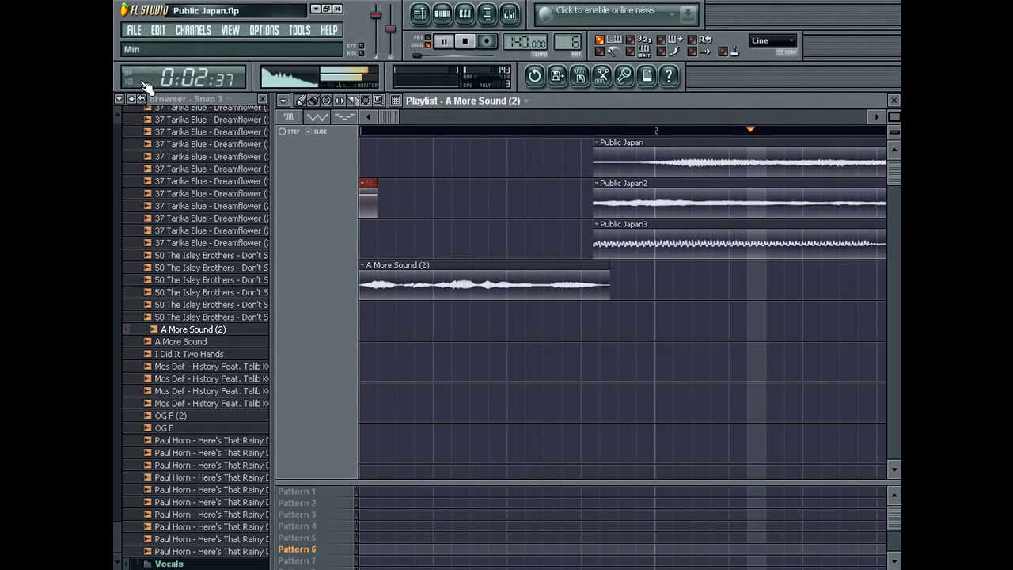
Collapse the browser's folders and save the project
click(129, 98)
click(136, 34)
click(160, 99)
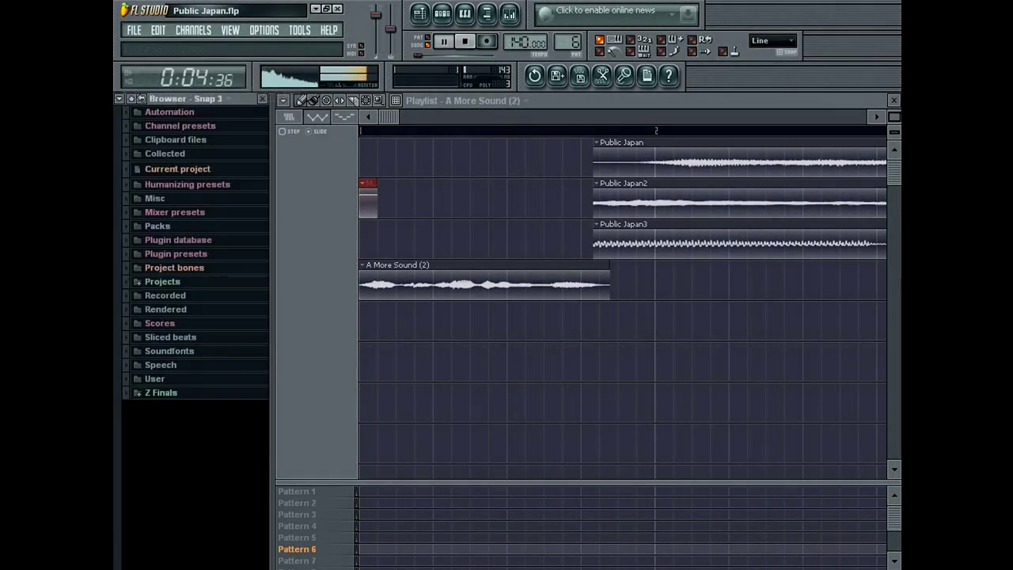
Show all channels in the channel rack, hide the browser and move the rack into the freed space
key(F5)
click(340, 286)
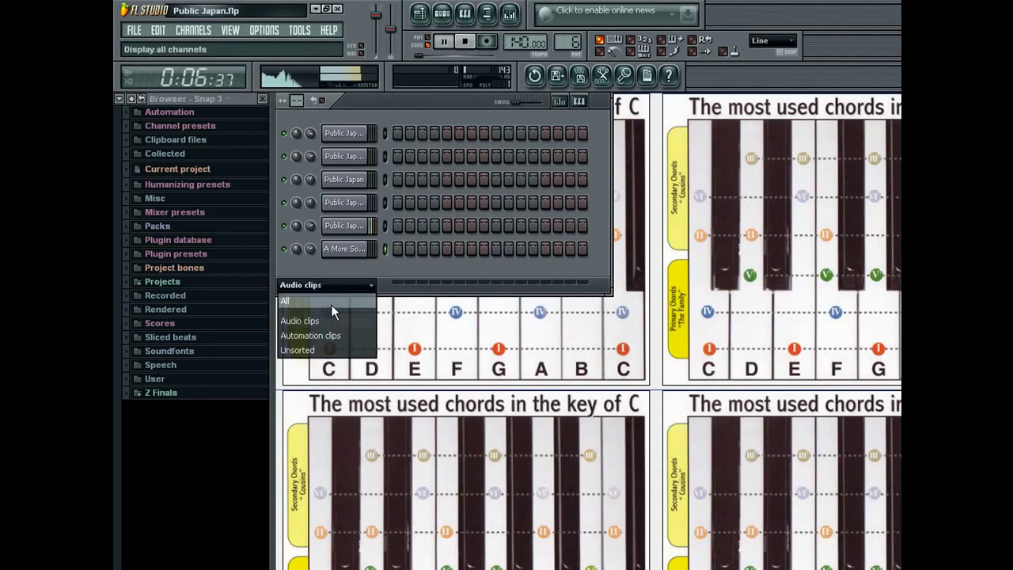
click(346, 309)
click(262, 99)
drag(435, 157, 392, 30)
Save the project and hide the channel rack
click(157, 34)
mouse_move(139, 32)
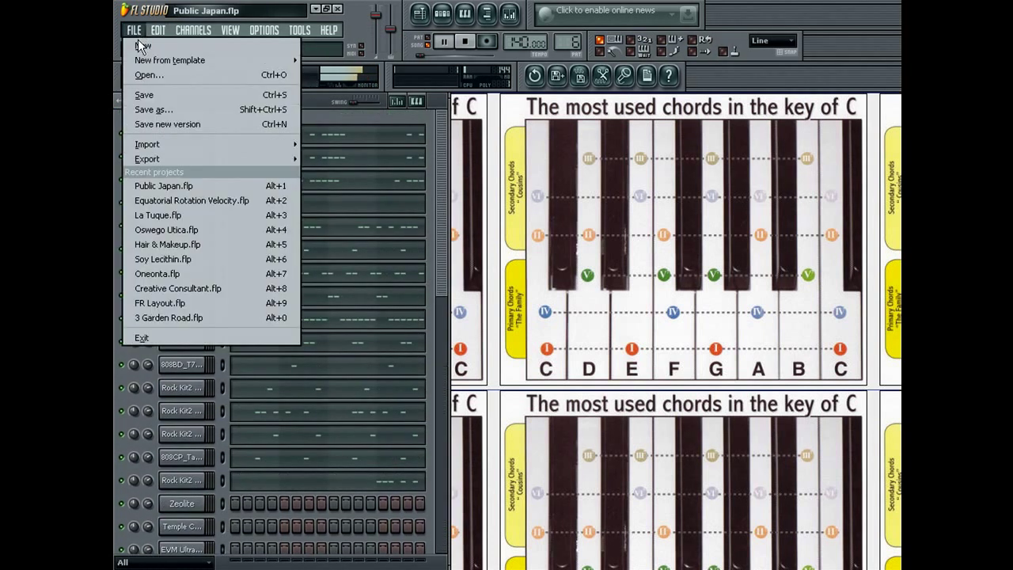
click(158, 95)
click(443, 15)
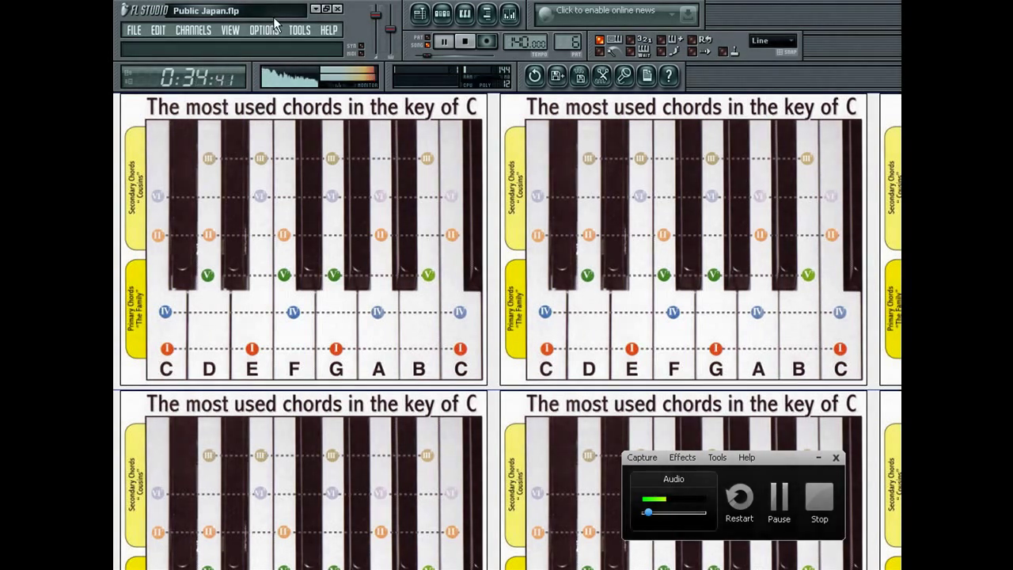
Set the gain of the master track's Fruity Limiter to 1.3 dB, close the mixer and save the project
click(509, 15)
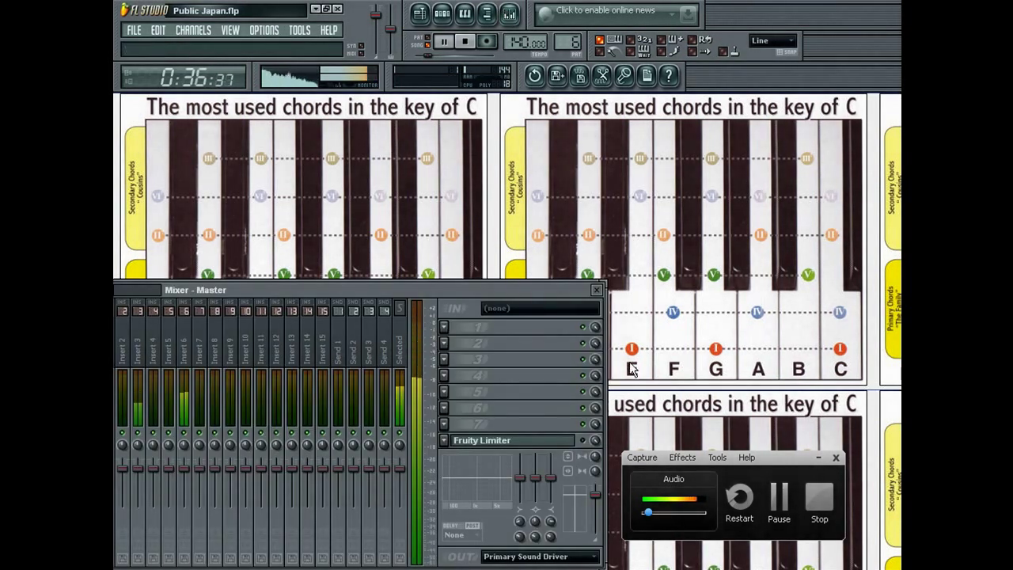
click(552, 441)
drag(264, 323, 273, 321)
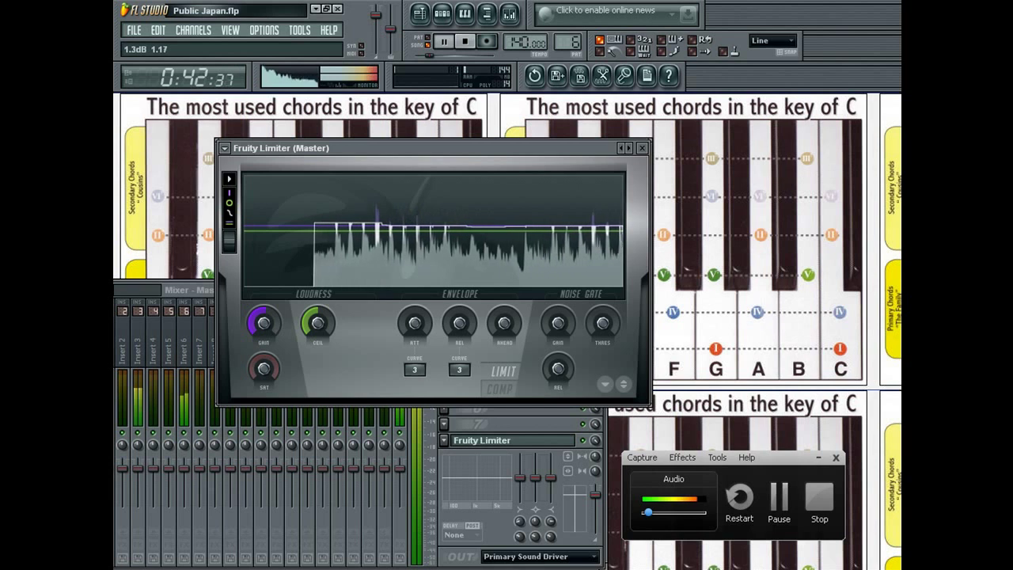
click(642, 149)
click(603, 290)
click(142, 29)
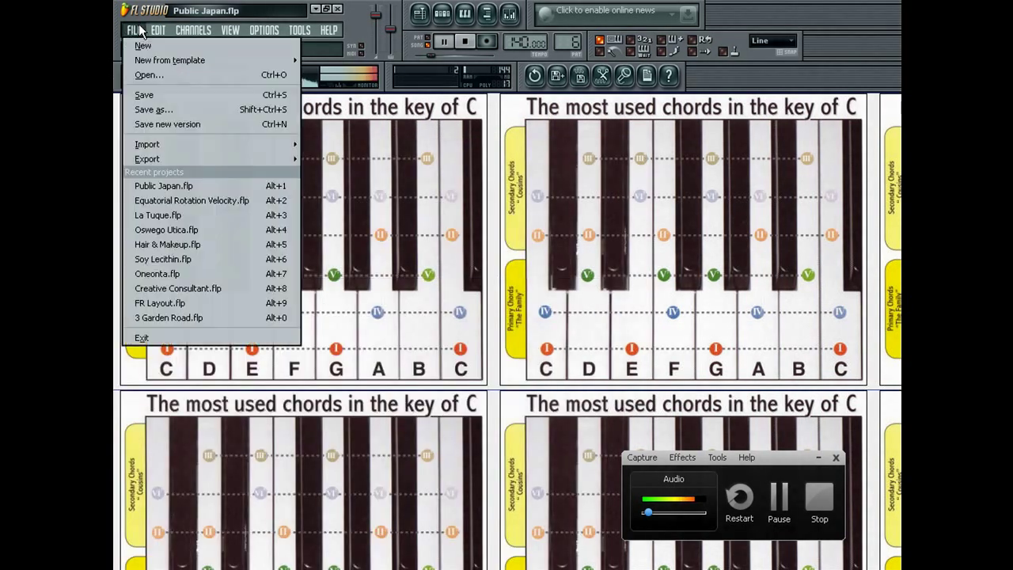
click(156, 93)
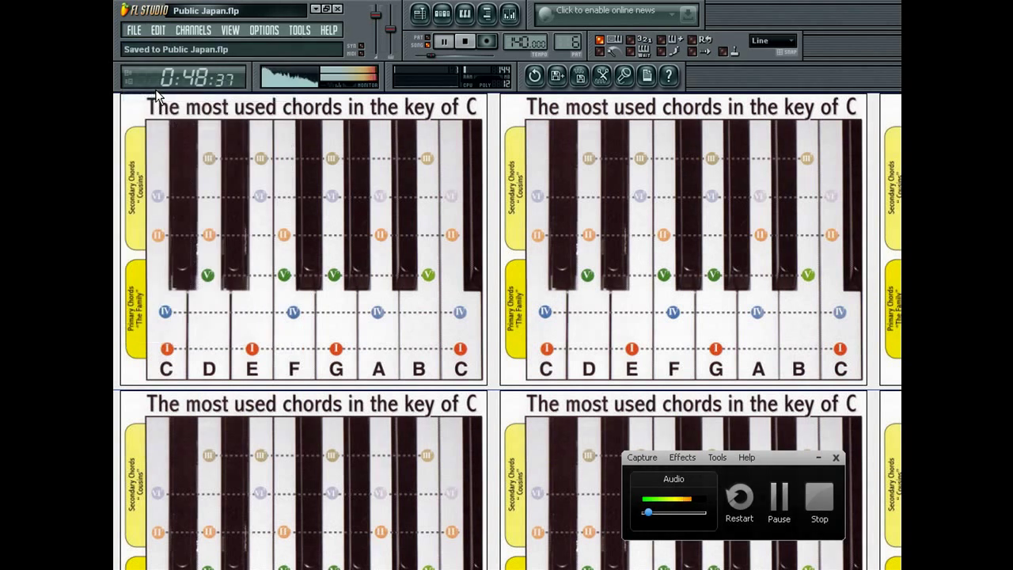
Set the 808CP_Ta channel's volume to 44%, save the project and hide the channel rack
click(442, 13)
scroll(278, 389, down, 5)
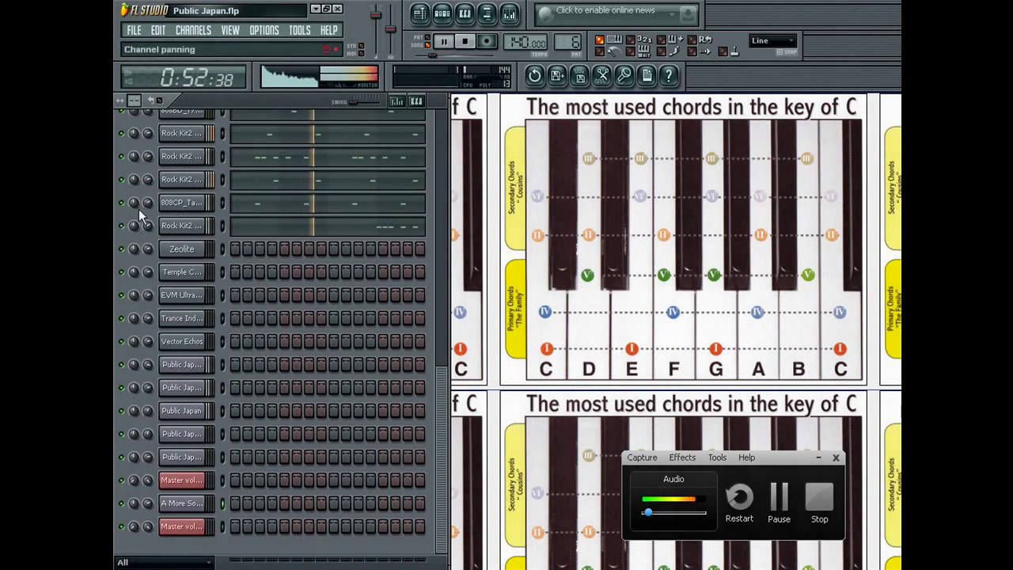
click(148, 203)
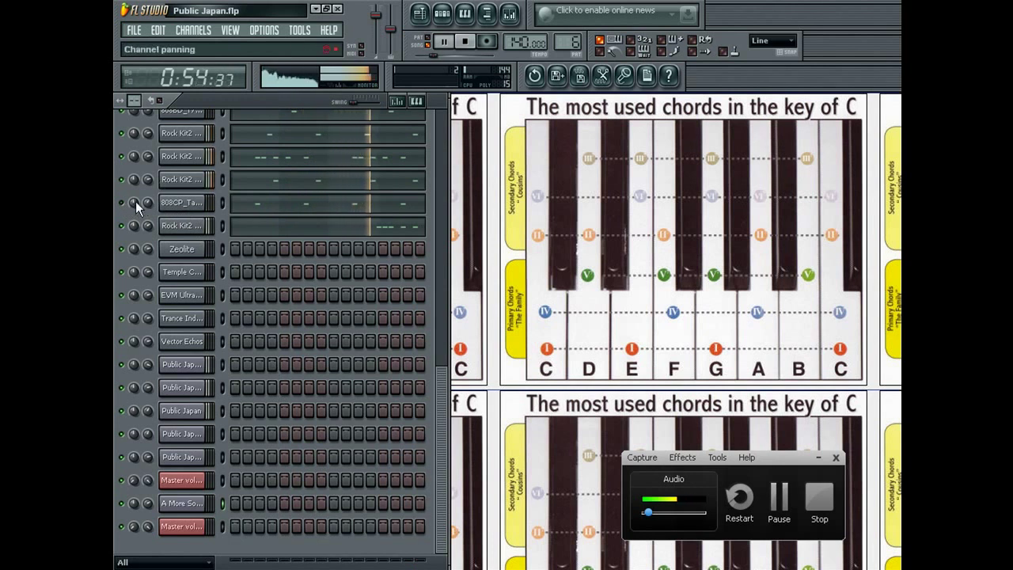
mouse_move(150, 201)
mouse_down()
mouse_move(150, 217)
mouse_move(151, 203)
mouse_up()
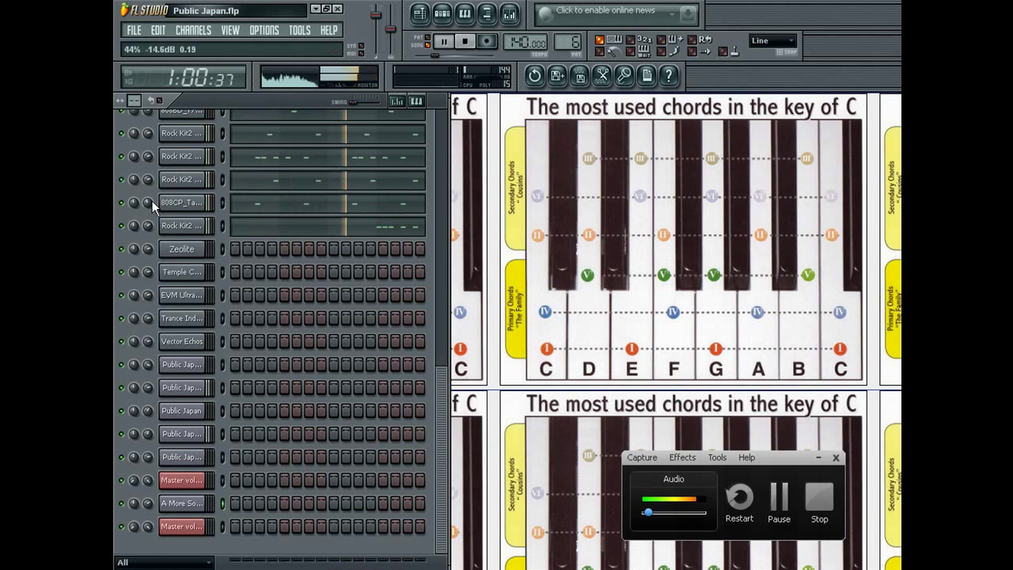
click(134, 31)
click(147, 93)
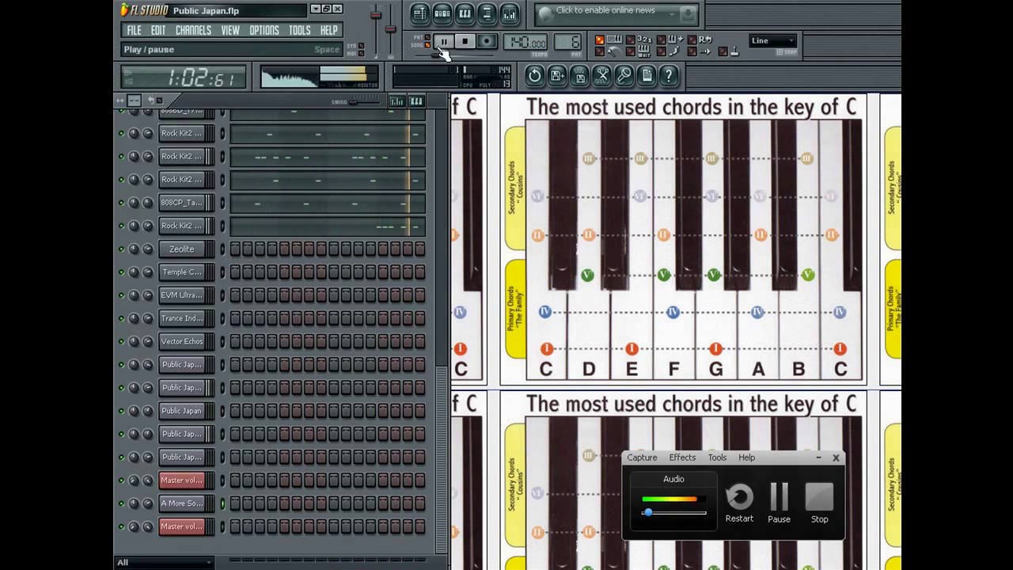
click(442, 13)
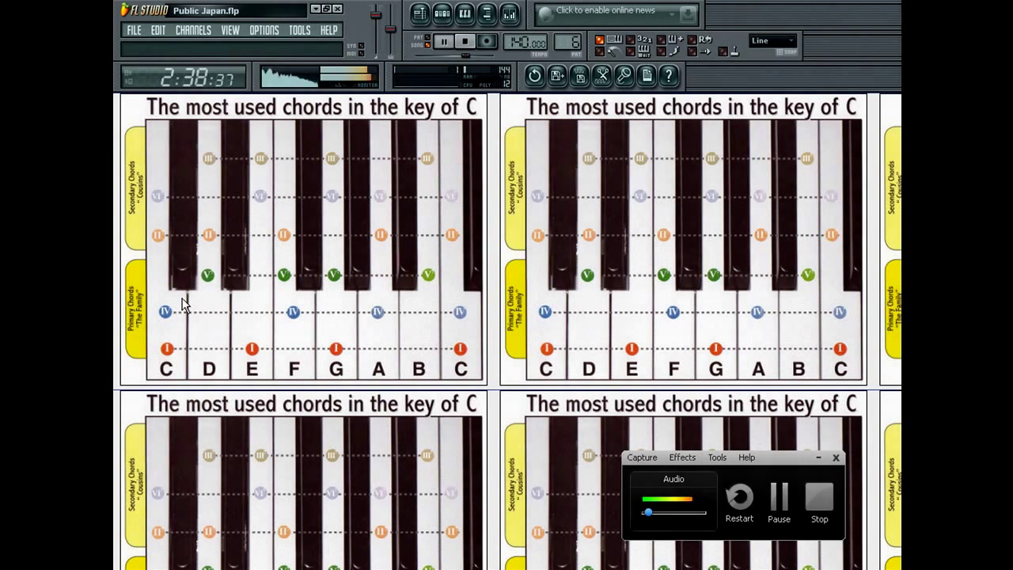
Reopen the channel rack, look over the channels of pattern 5 and return to pattern 6
click(443, 16)
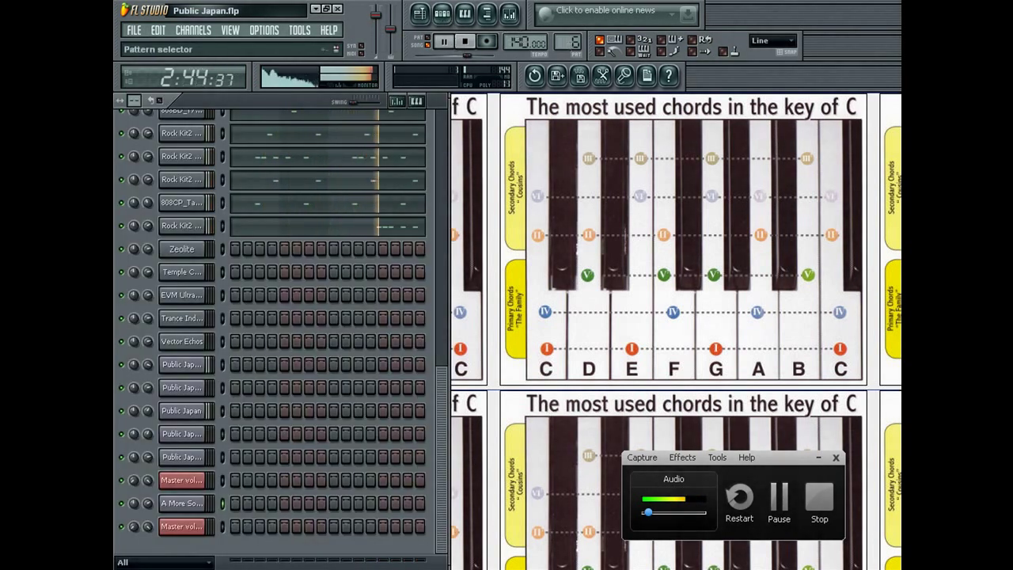
drag(572, 43, 572, 36)
scroll(569, 41, down, 3)
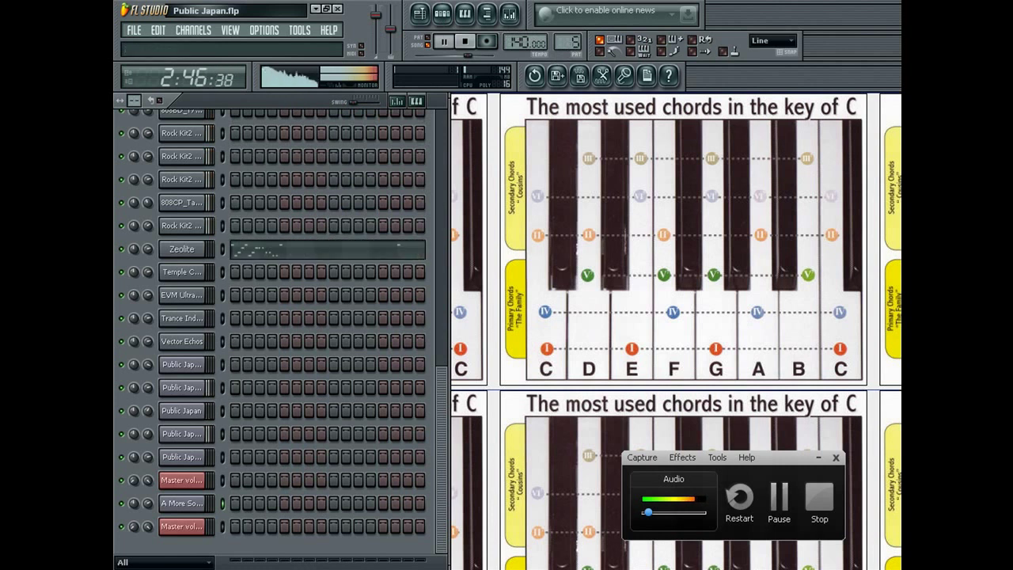
scroll(444, 134, up, 5)
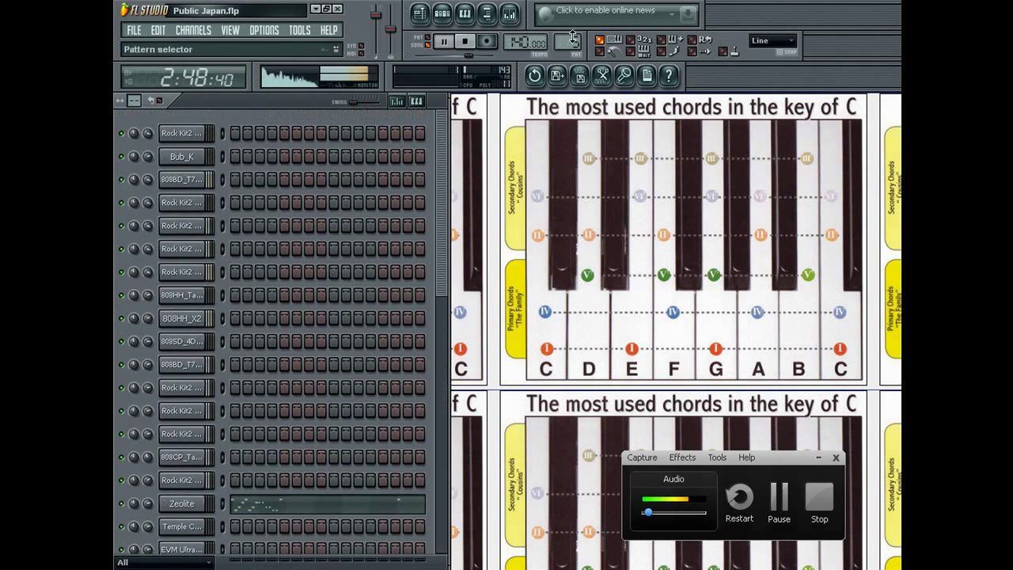
key(6)
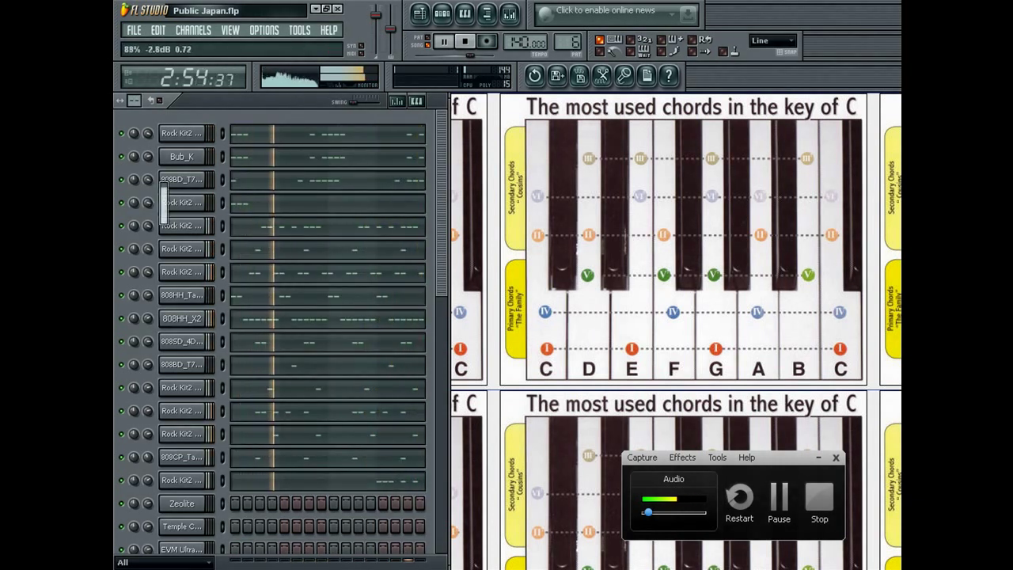
Stagger the note panning of the three Rock Kit2 047 notes in the piano roll, rising from the first to the third
click(264, 205)
click(151, 543)
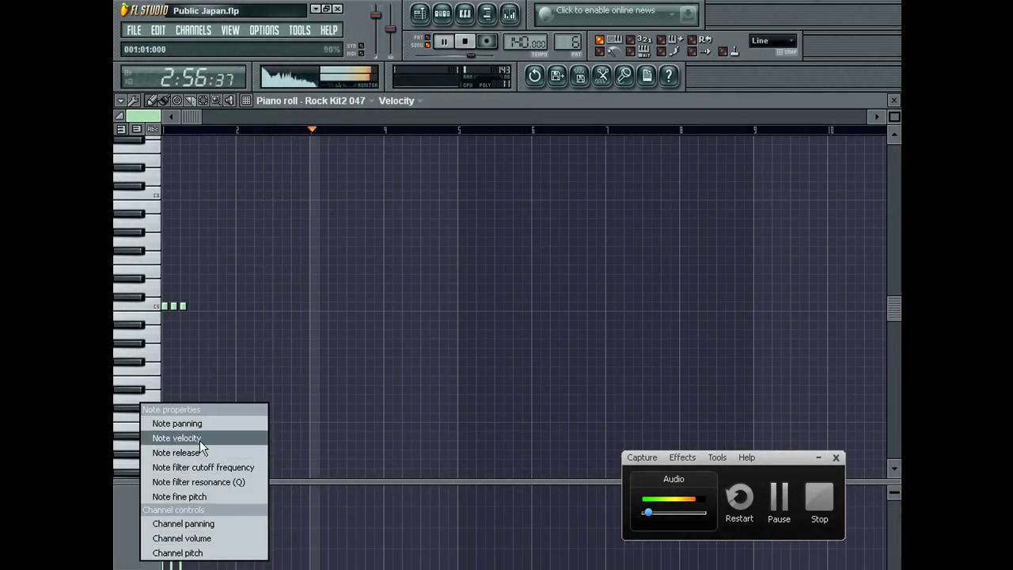
click(170, 421)
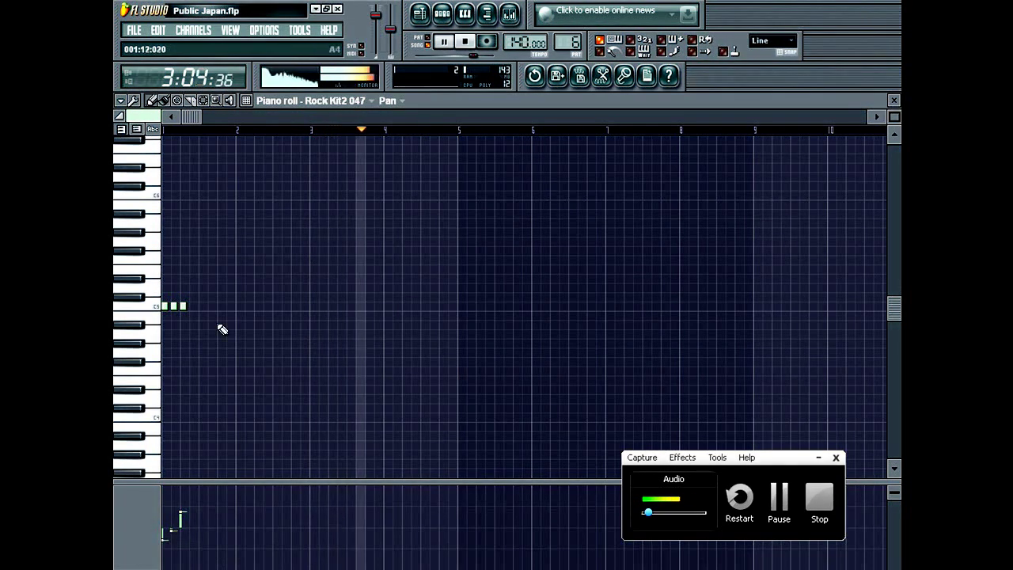
click(133, 31)
click(360, 215)
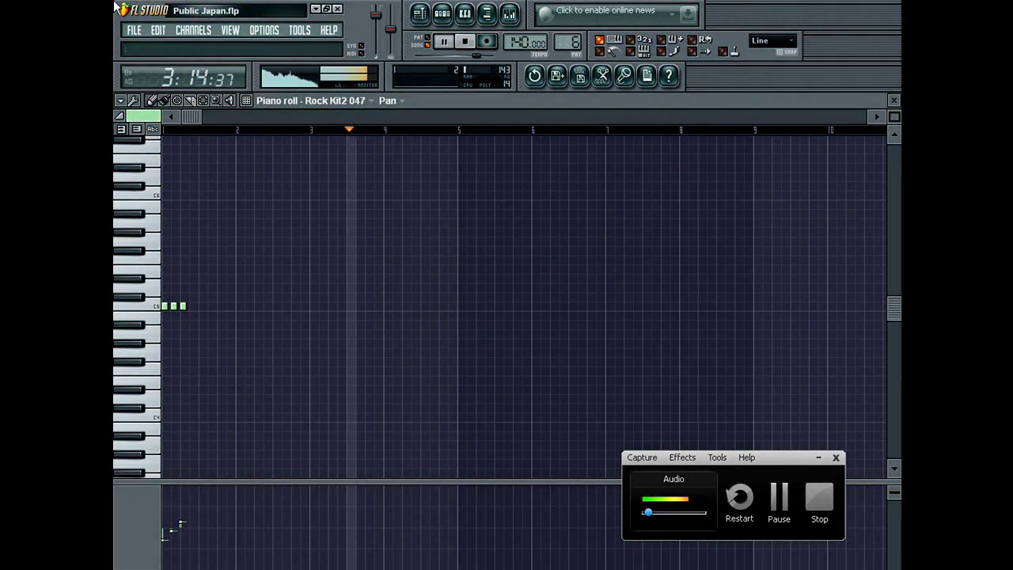
Save the project, close the piano roll and save once more from the channel rack
click(133, 30)
click(154, 96)
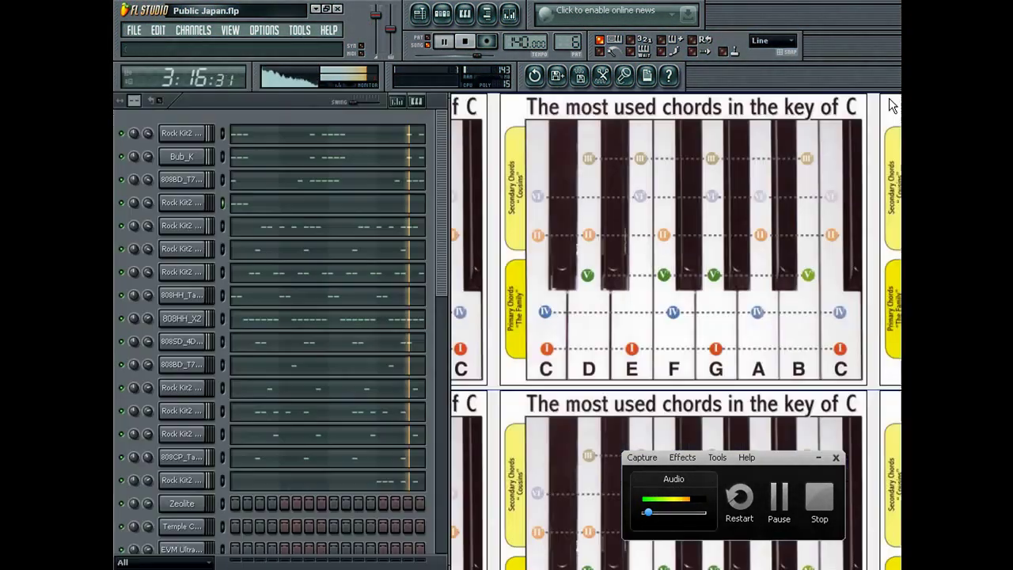
click(890, 100)
click(133, 30)
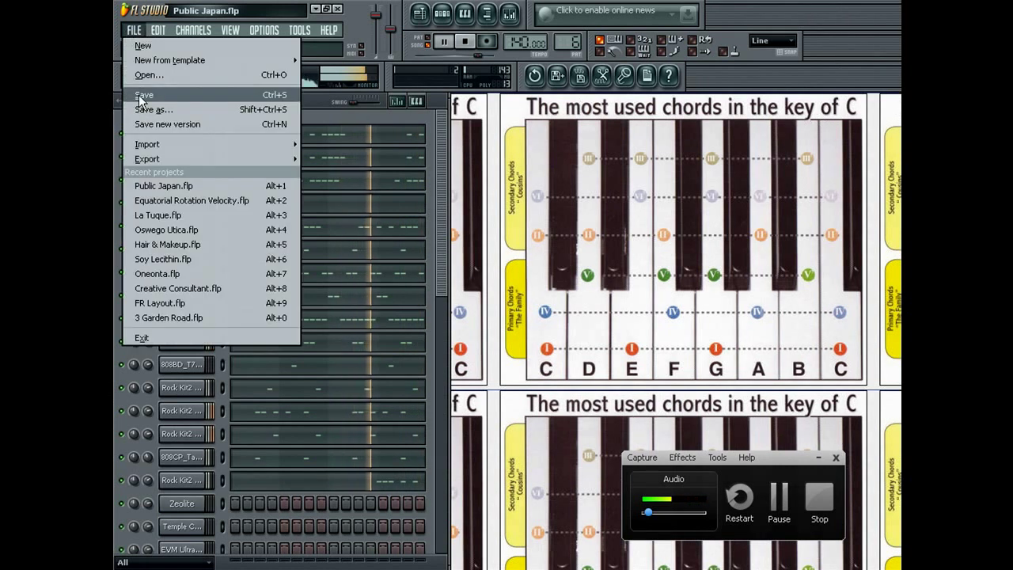
click(139, 94)
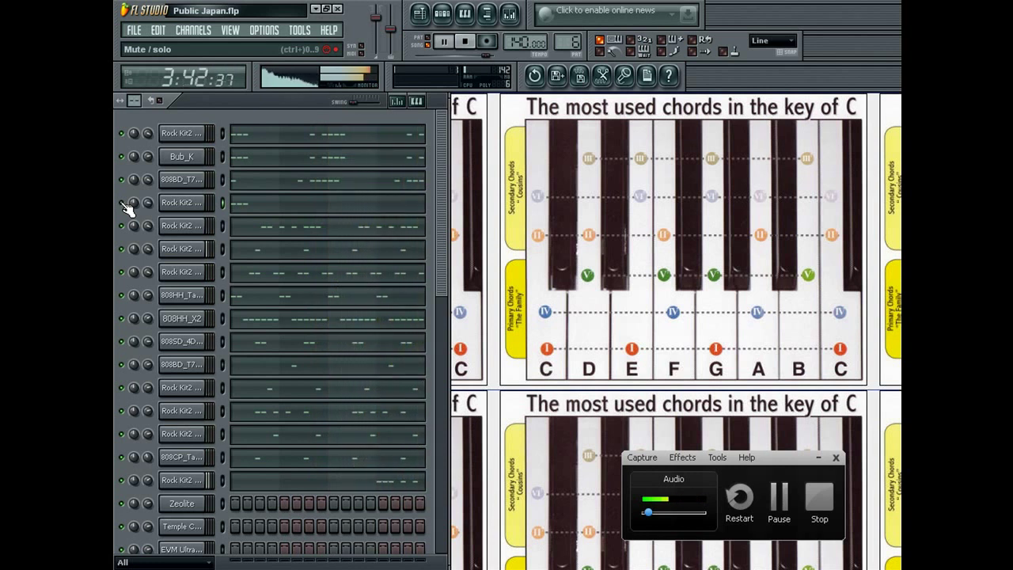
Play the song through to its end, saving Public Japan.flp again
click(134, 29)
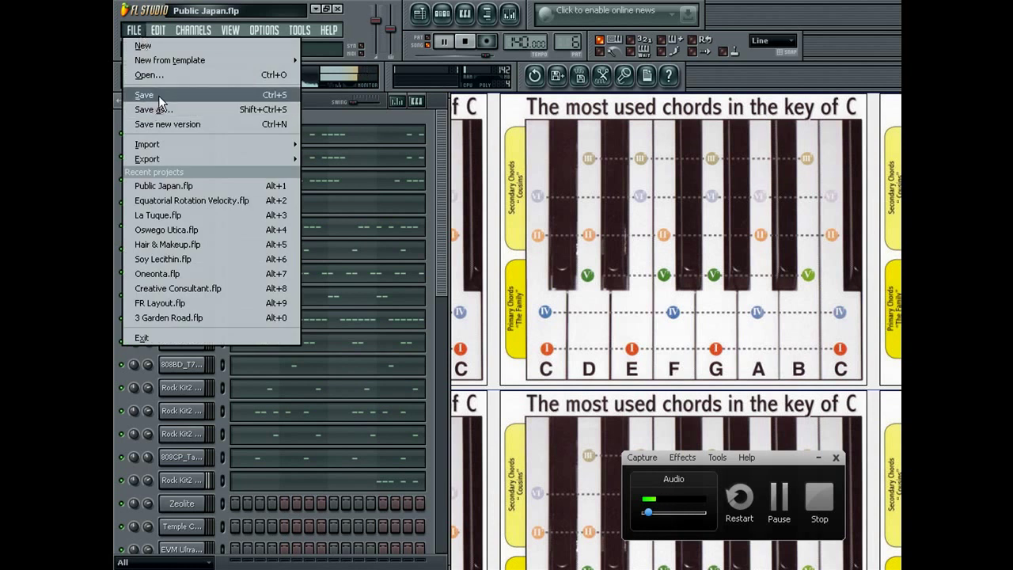
click(163, 97)
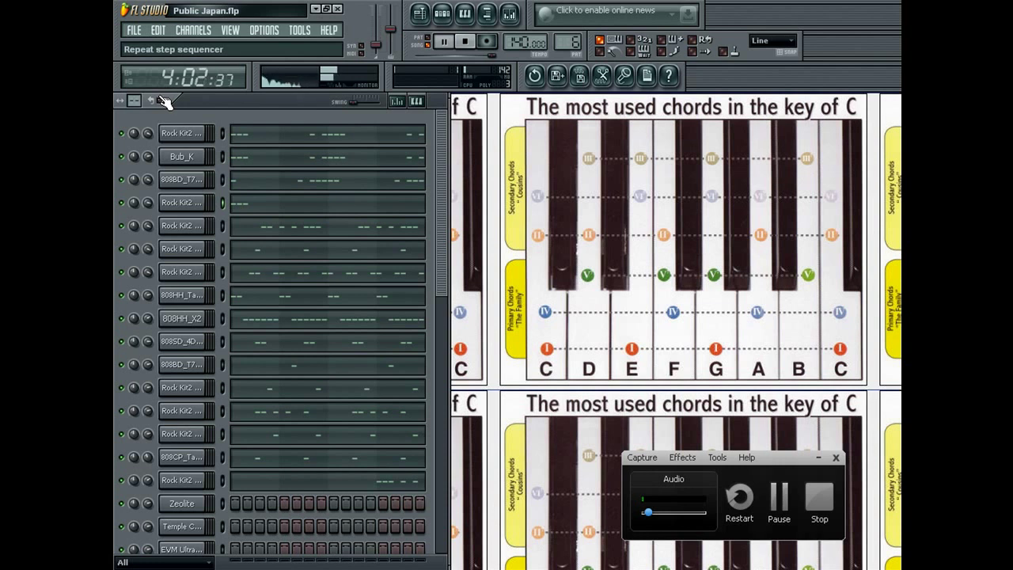
click(134, 29)
click(164, 95)
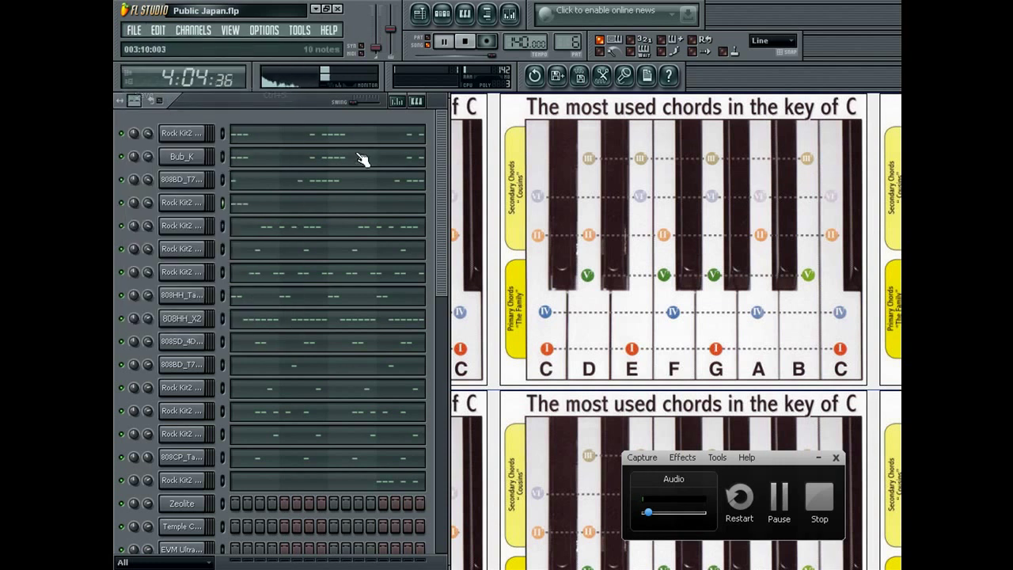
drag(442, 164, 388, 1)
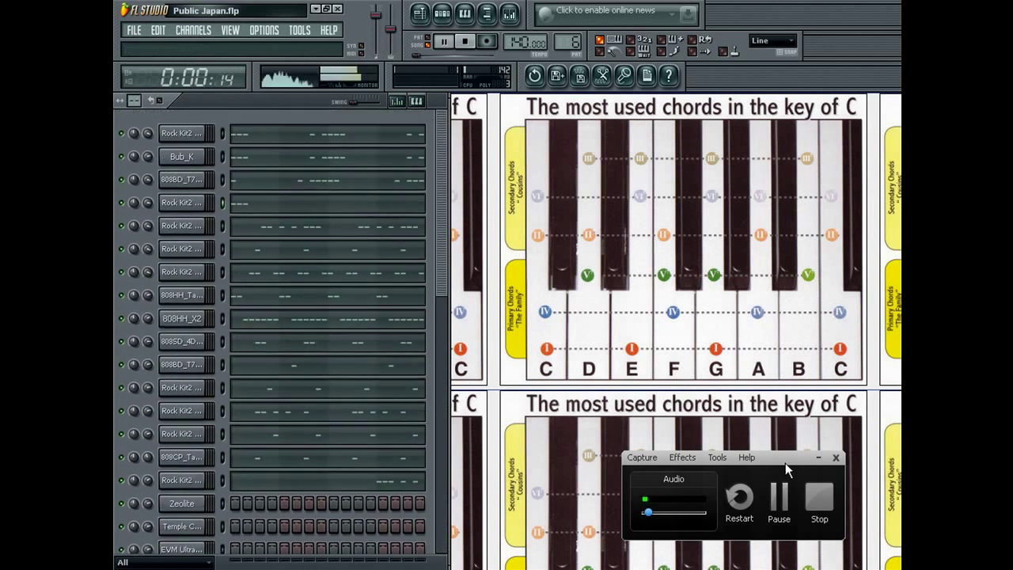